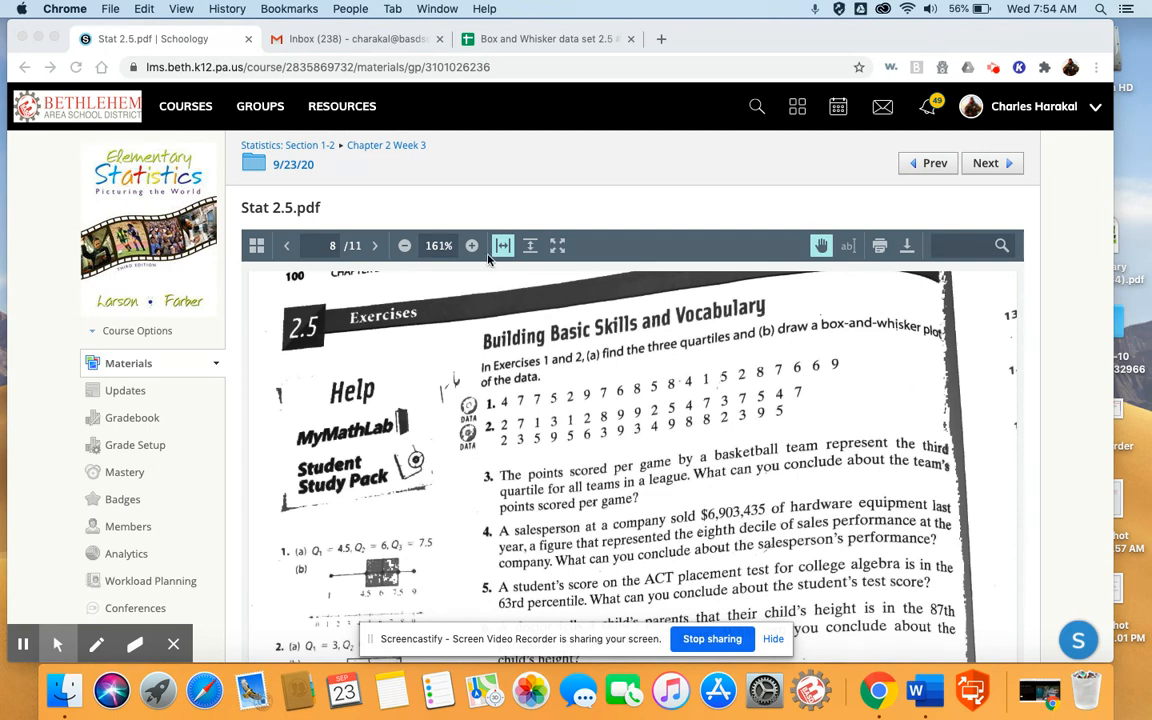
Open the Desmos graphing calculator from desmos.com in a new browser tab.
{"action": "left_click", "coordinate": [516, 39]}
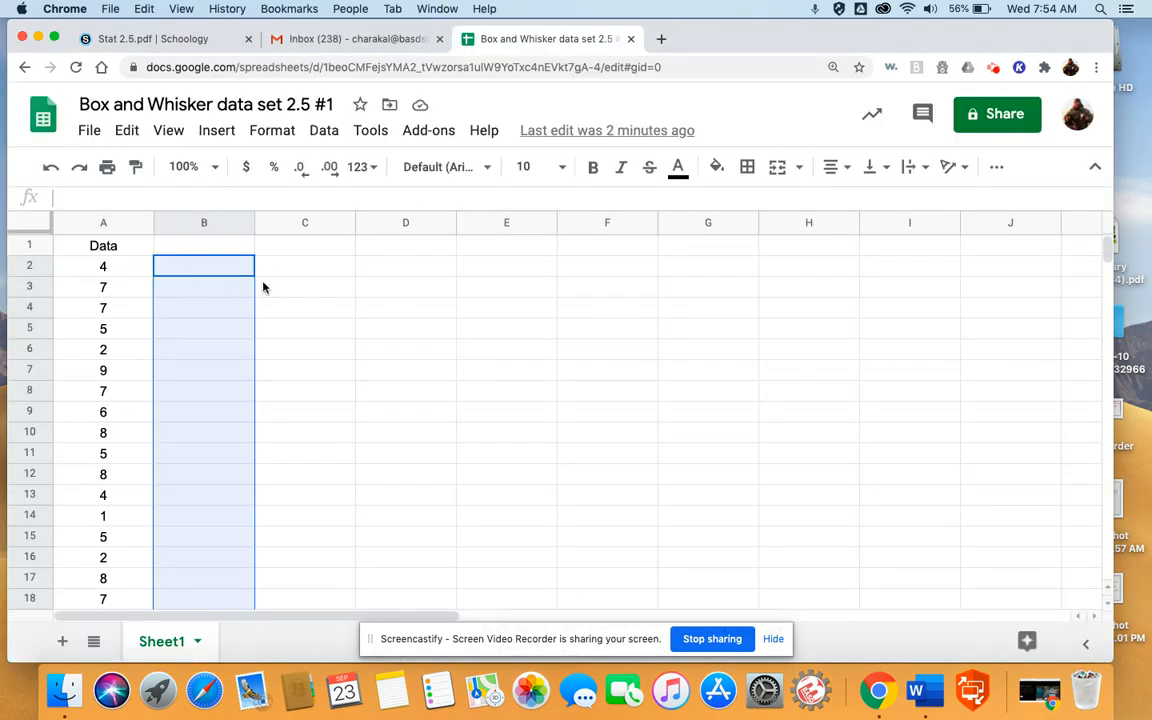
{"action": "left_click", "coordinate": [215, 250]}
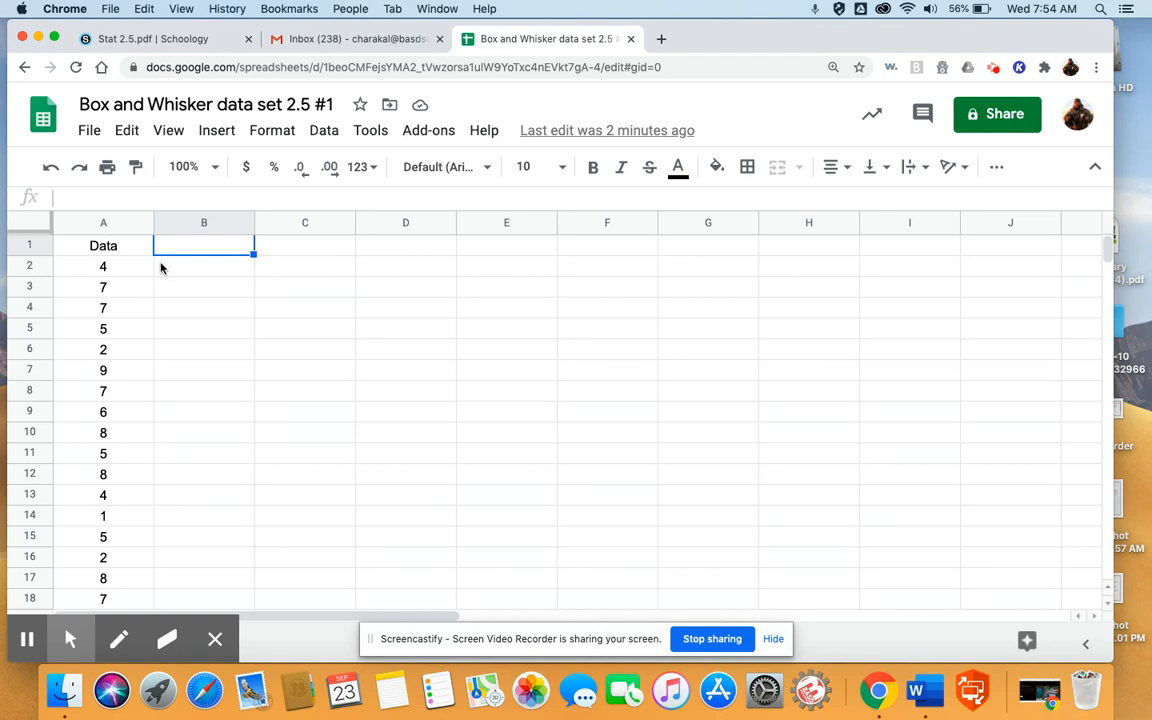
{"action": "key", "text": "super+t"}
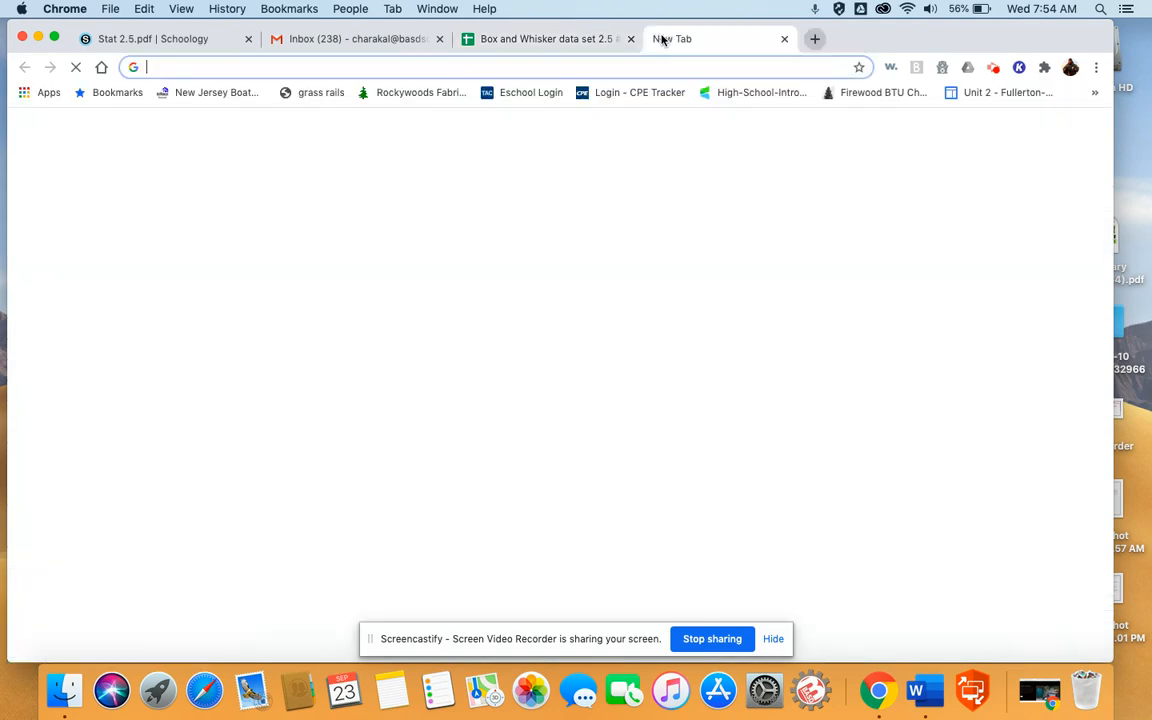
{"action": "left_click", "coordinate": [561, 74]}
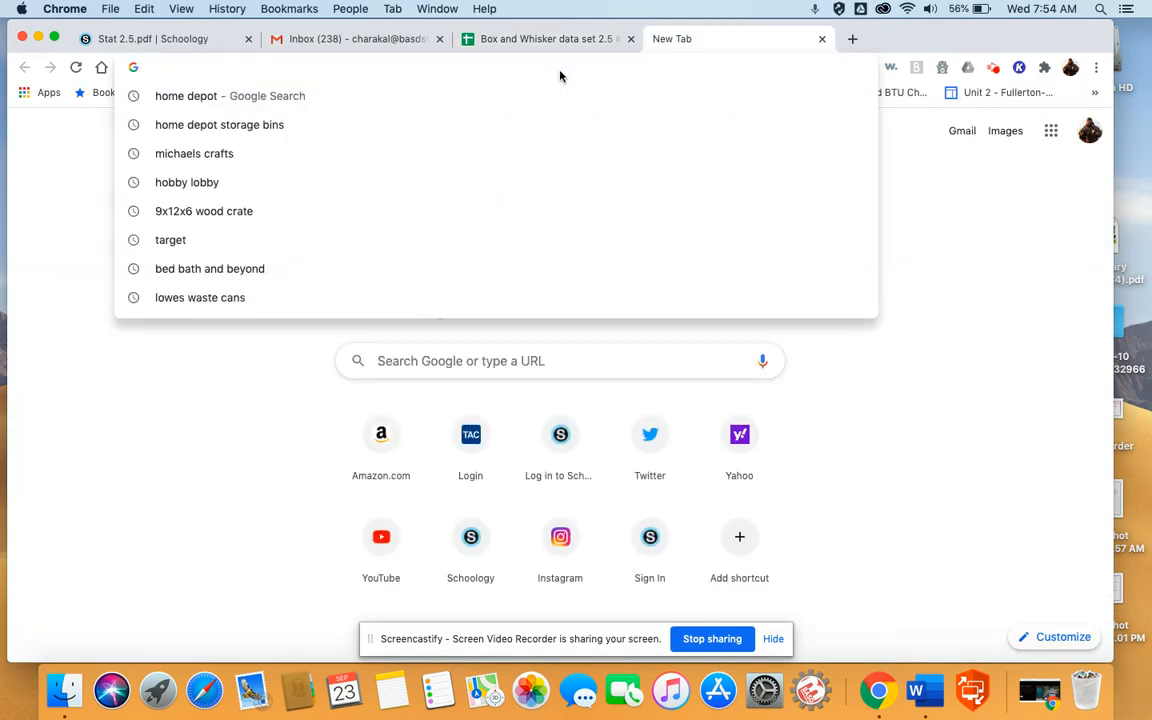
{"action": "type", "text": "des"}
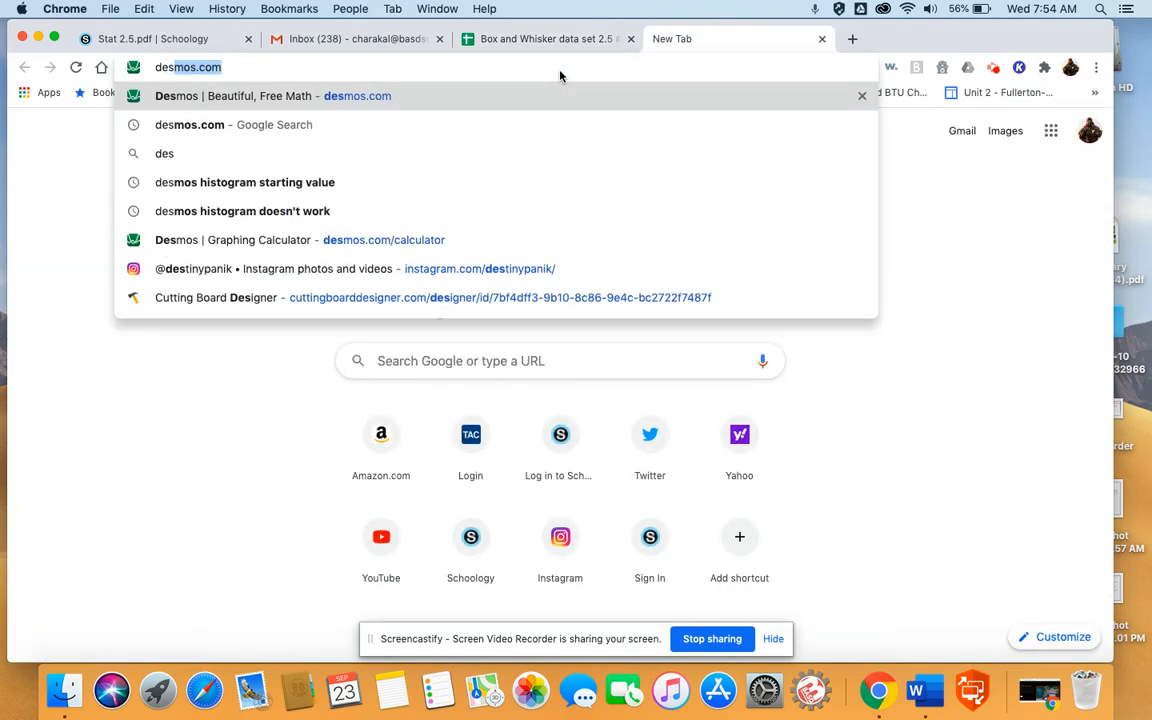
{"action": "key", "text": "Return"}
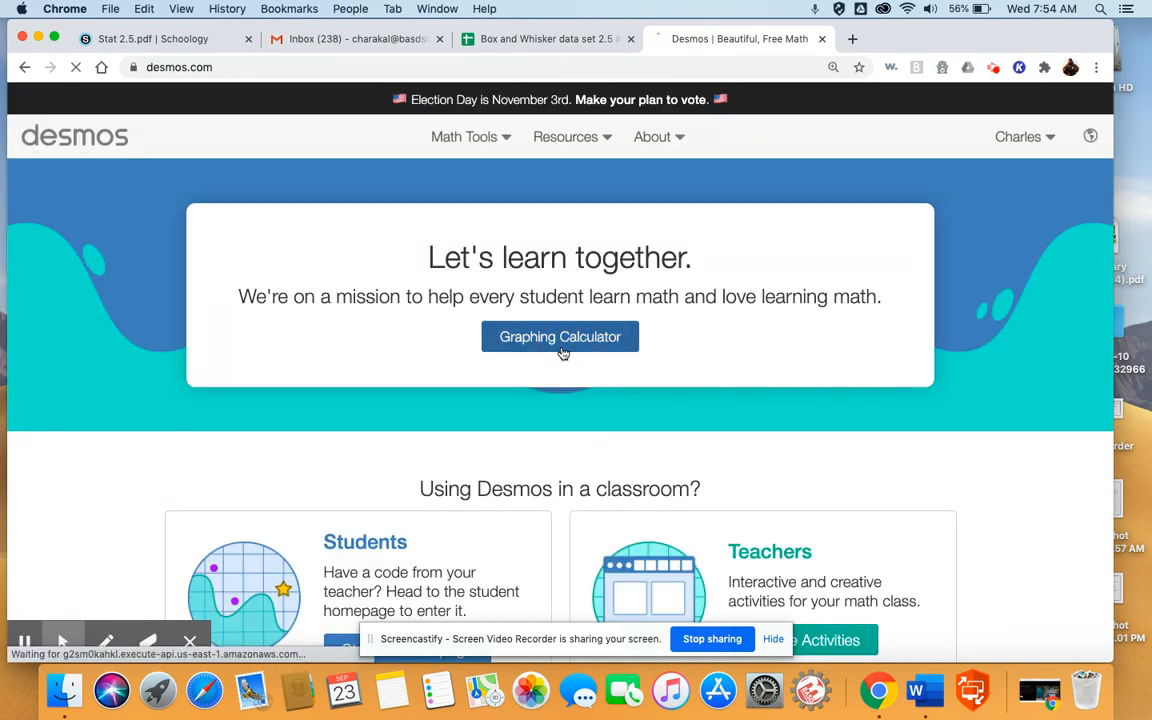
{"action": "left_click", "coordinate": [560, 340]}
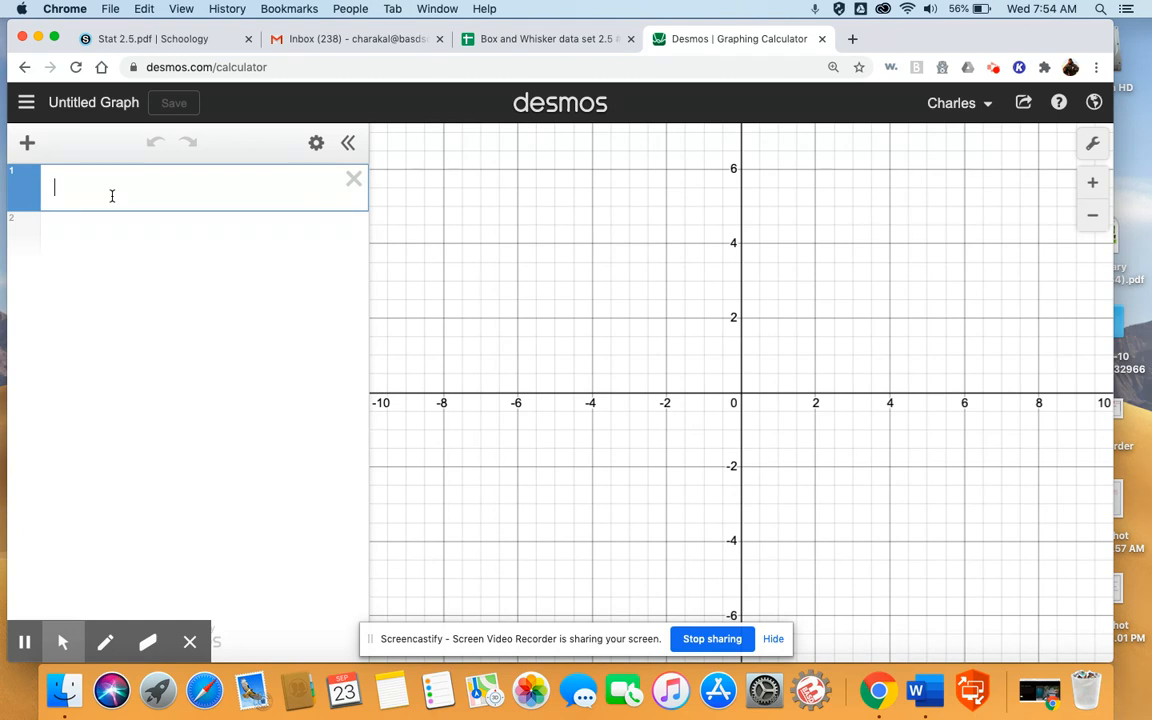
Define list L in the first Desmos expression using the data copied from cells A2:A21 of the Google Sheets spreadsheet.
{"action": "type", "text": "L="}
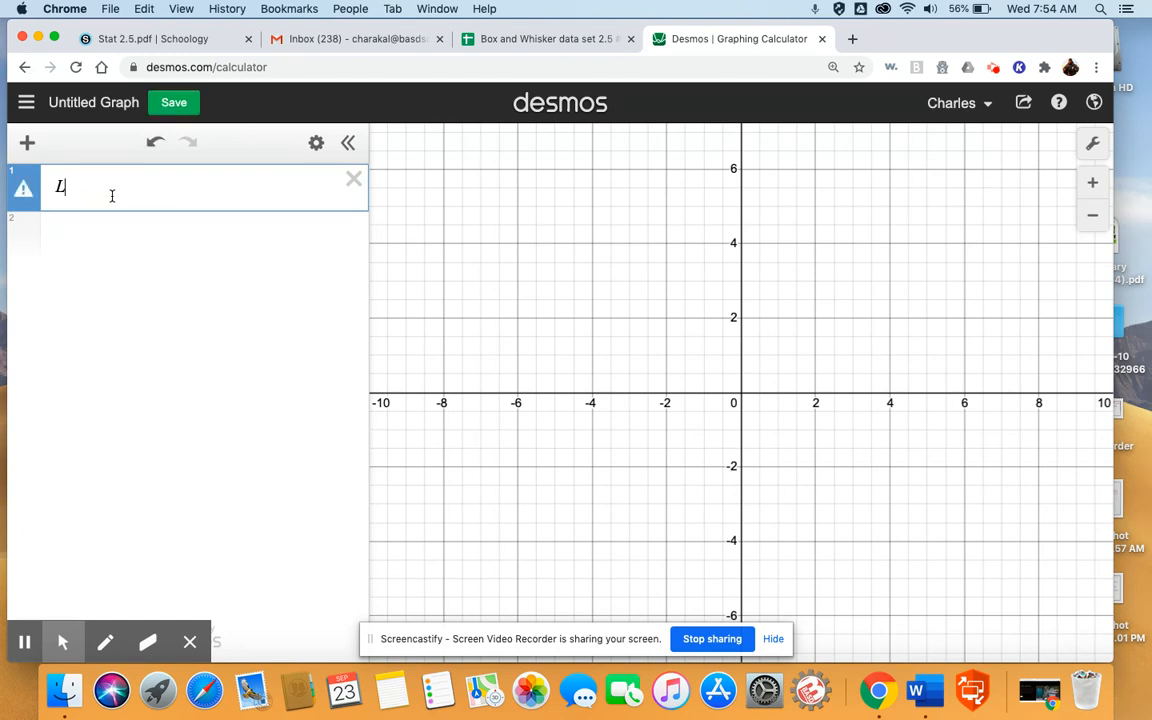
{"action": "left_click", "coordinate": [530, 40]}
{"action": "left_click_drag", "start_coordinate": [113, 266], "coordinate": [113, 411]}
{"action": "key", "text": "super+c"}
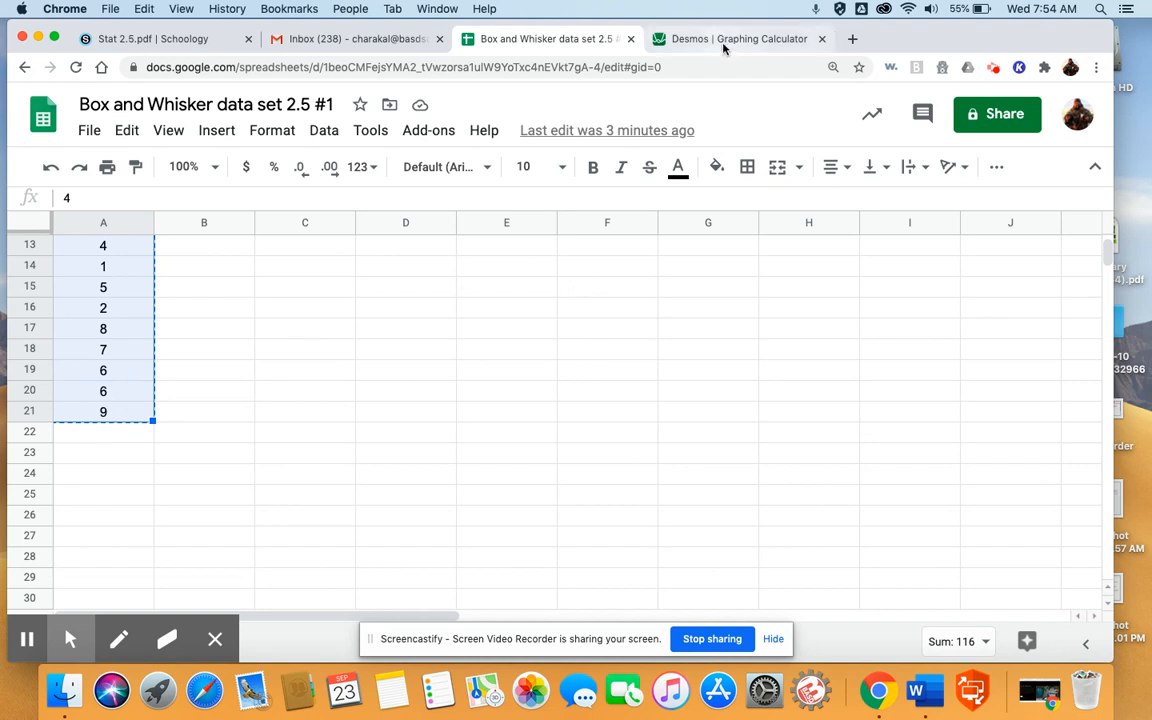
{"action": "left_click", "coordinate": [655, 42]}
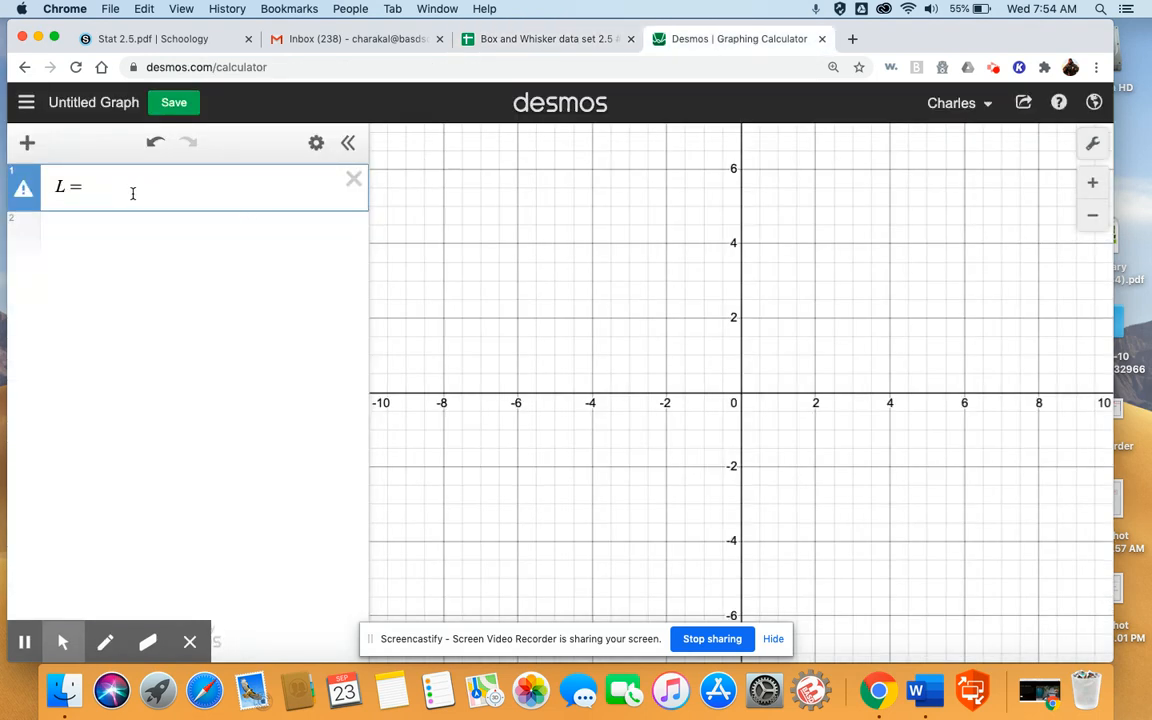
{"action": "key", "text": "super+v"}
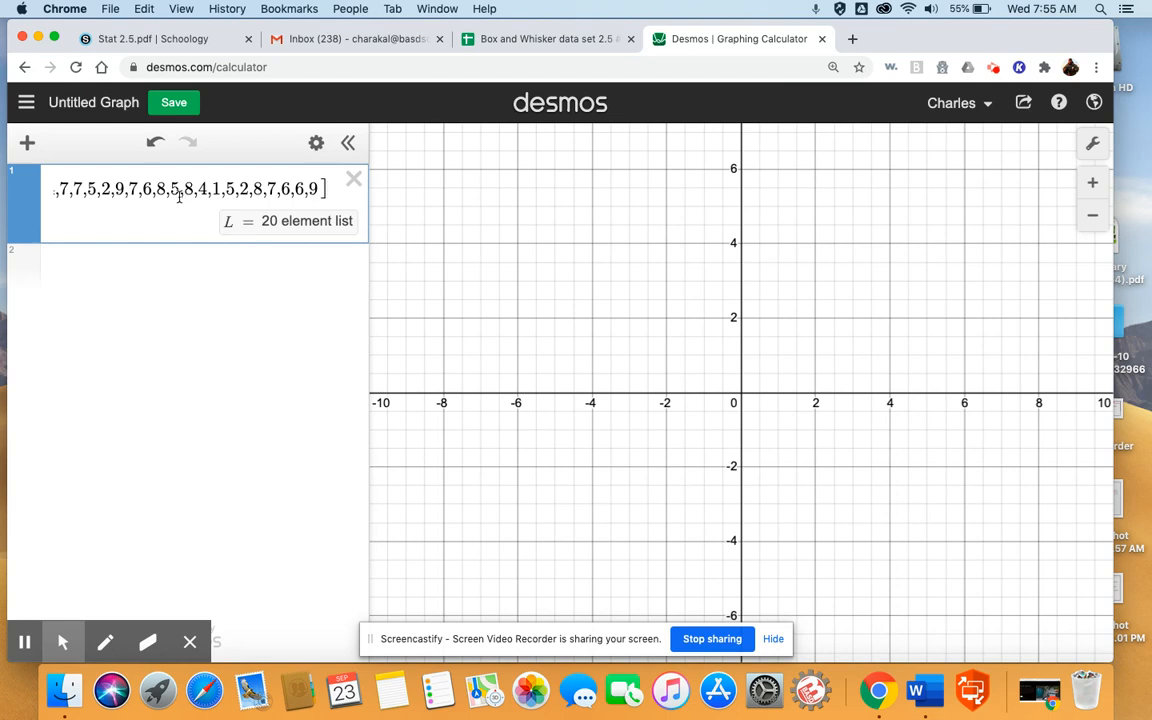
Review the entries of list L from the end of the expression back to its beginning.
{"action": "key", "text": "Left"}
{"action": "key", "text": "Left"}
{"action": "key", "text": "Left"}
{"action": "key", "text": "Left"}
{"action": "key", "text": "Left"}
{"action": "key", "text": "Left"}
{"action": "key", "text": "Left"}
{"action": "key", "text": "Left"}
{"action": "key", "text": "Left"}
{"action": "key", "text": "Left"}
{"action": "key", "text": "Left"}
{"action": "key", "text": "Left"}
{"action": "key", "text": "Left"}
{"action": "key", "text": "Left"}
{"action": "key", "text": "Left"}
{"action": "key", "text": "Left"}
{"action": "key", "text": "Left"}
{"action": "key", "text": "Left"}
{"action": "key", "text": "Left"}
{"action": "key", "text": "Left"}
{"action": "key", "text": "Left"}
{"action": "key", "text": "Left"}
{"action": "key", "text": "Left"}
{"action": "key", "text": "Left"}
{"action": "key", "text": "Left"}
{"action": "key", "text": "Left"}
{"action": "key", "text": "Left"}
{"action": "key", "text": "Left"}
{"action": "key", "text": "Left"}
{"action": "key", "text": "Left"}
{"action": "key", "text": "Left"}
{"action": "key", "text": "Left"}
{"action": "key", "text": "Left"}
{"action": "key", "text": "Left"}
{"action": "key", "text": "Left"}
{"action": "key", "text": "Left"}
{"action": "key", "text": "Left"}
{"action": "key", "text": "Left"}
{"action": "key", "text": "Left"}
{"action": "key", "text": "Left"}
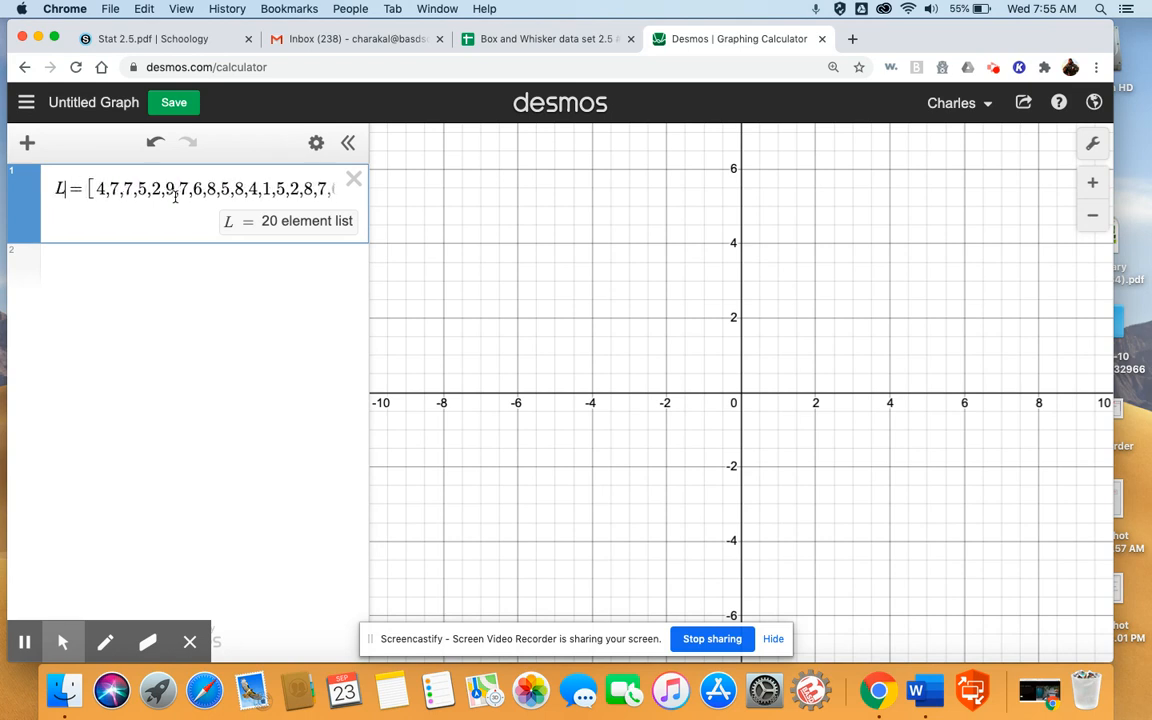
Calculate the minimum of the data set with min(L) in the second expression.
{"action": "left_click", "coordinate": [175, 270]}
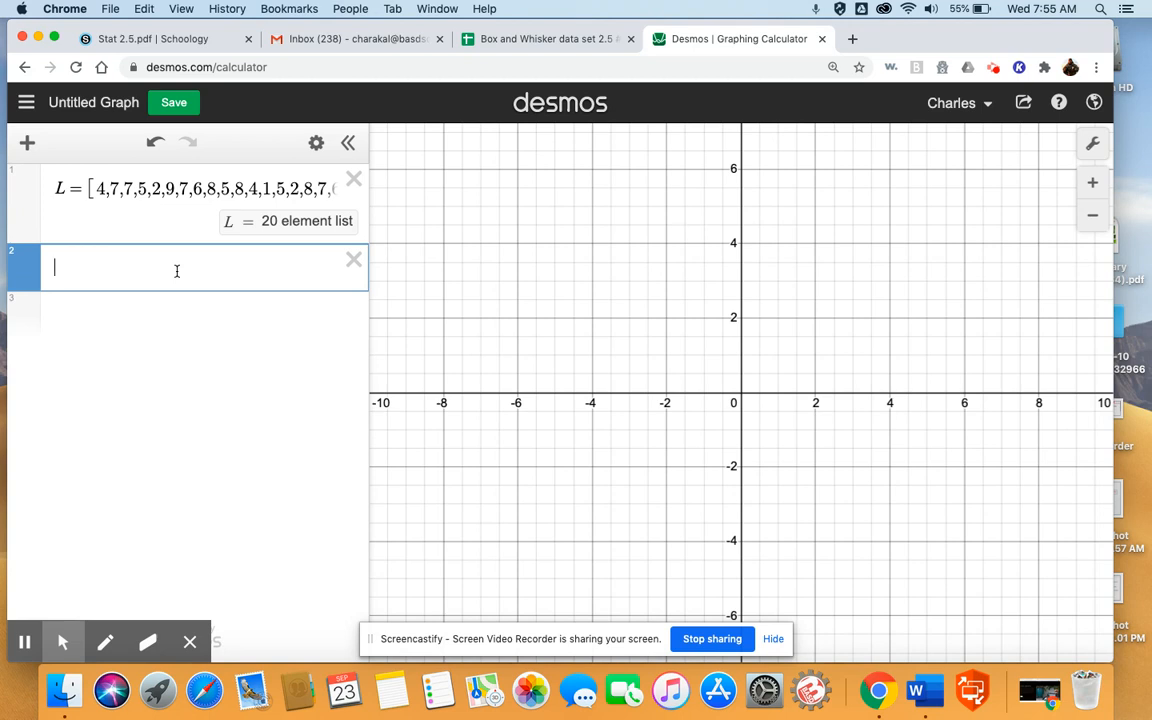
{"action": "type", "text": "min("}
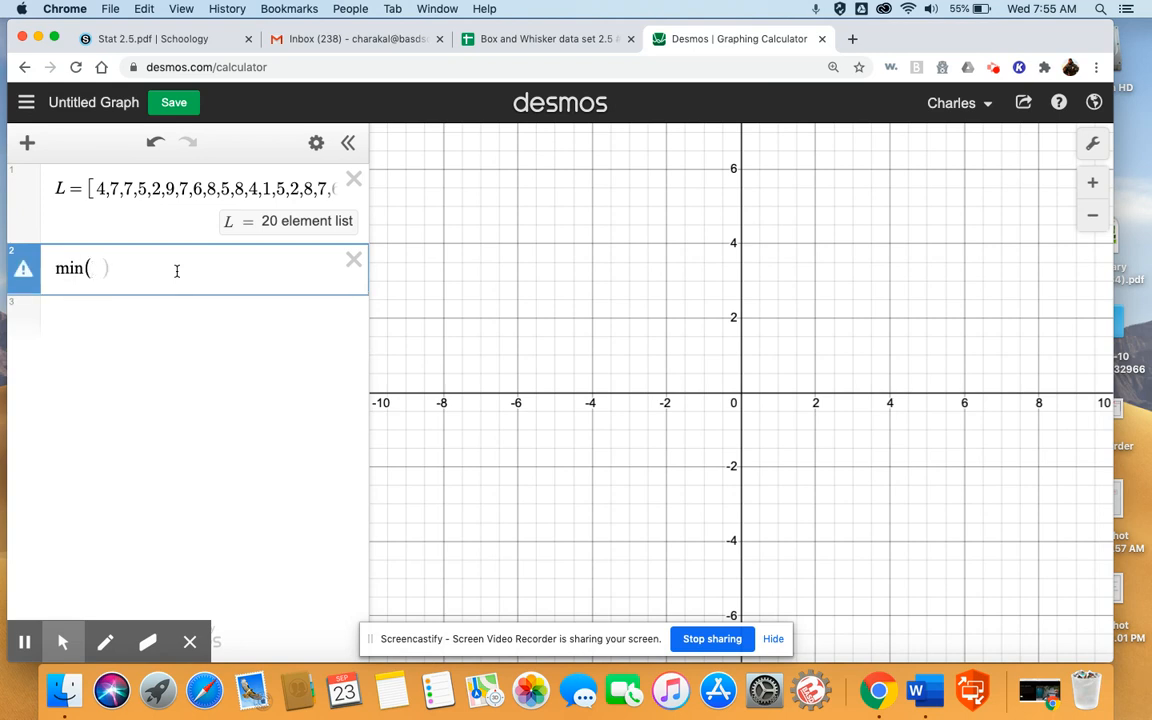
{"action": "type", "text": "L)"}
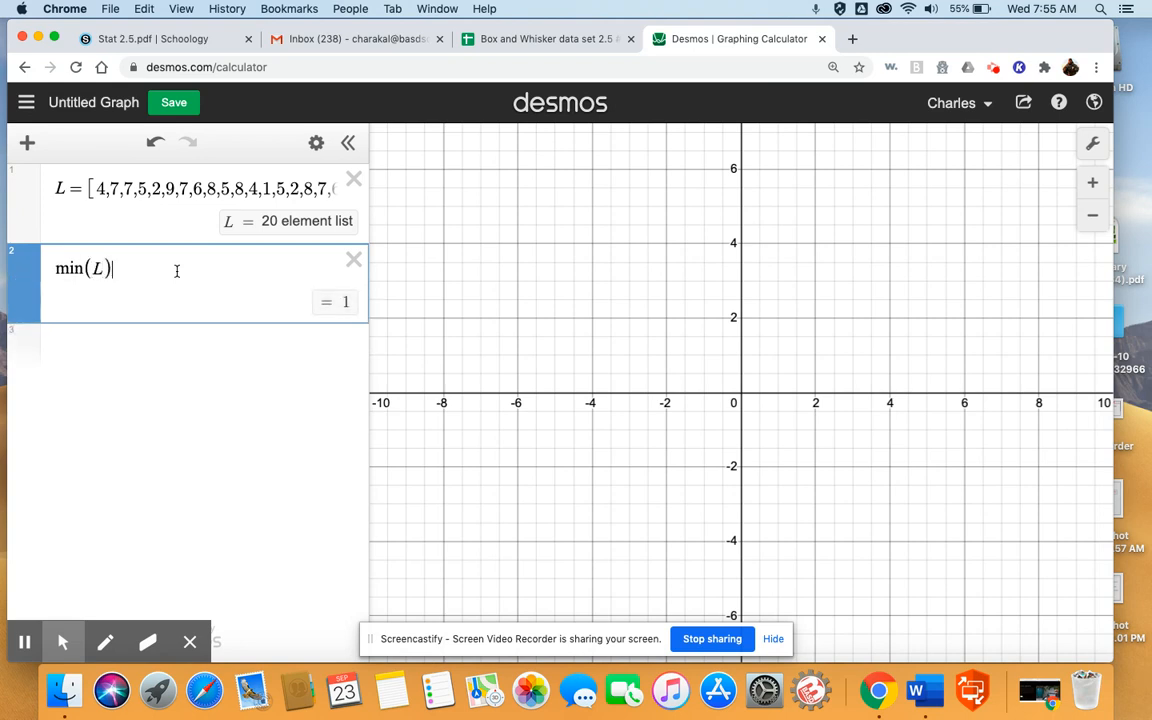
Plot the point (1,1) for the minimum in a new expression and show its coordinate label.
{"action": "key", "text": "Return"}
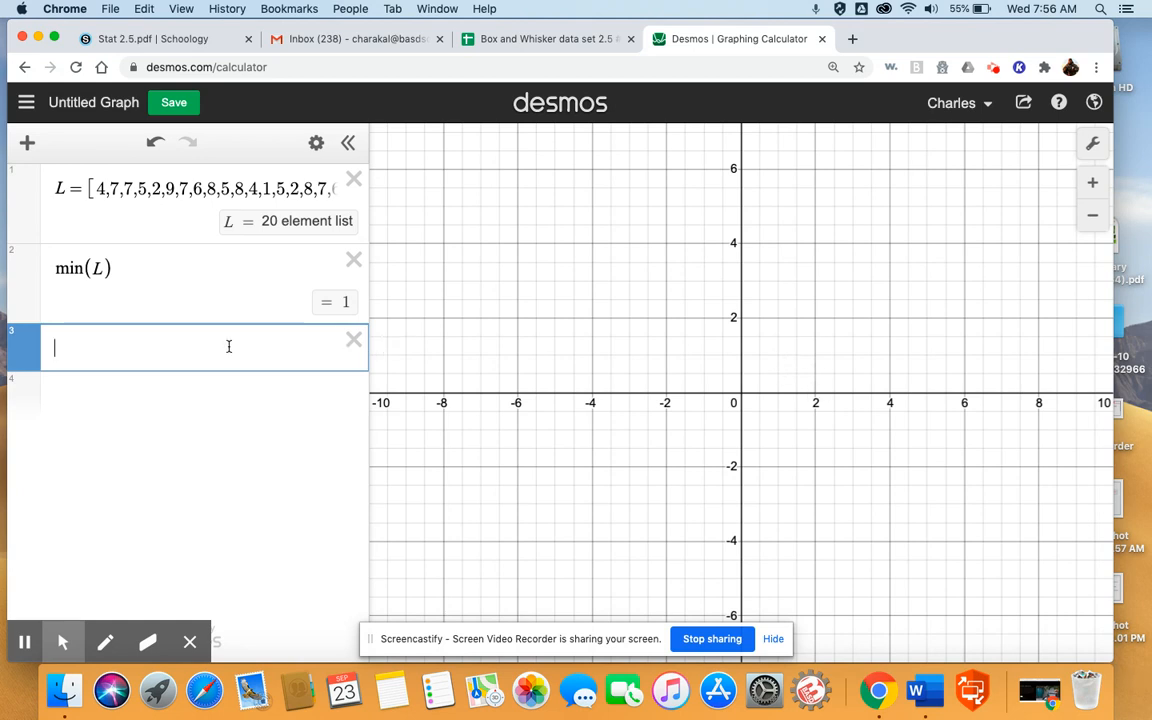
{"action": "type", "text": "(1"}
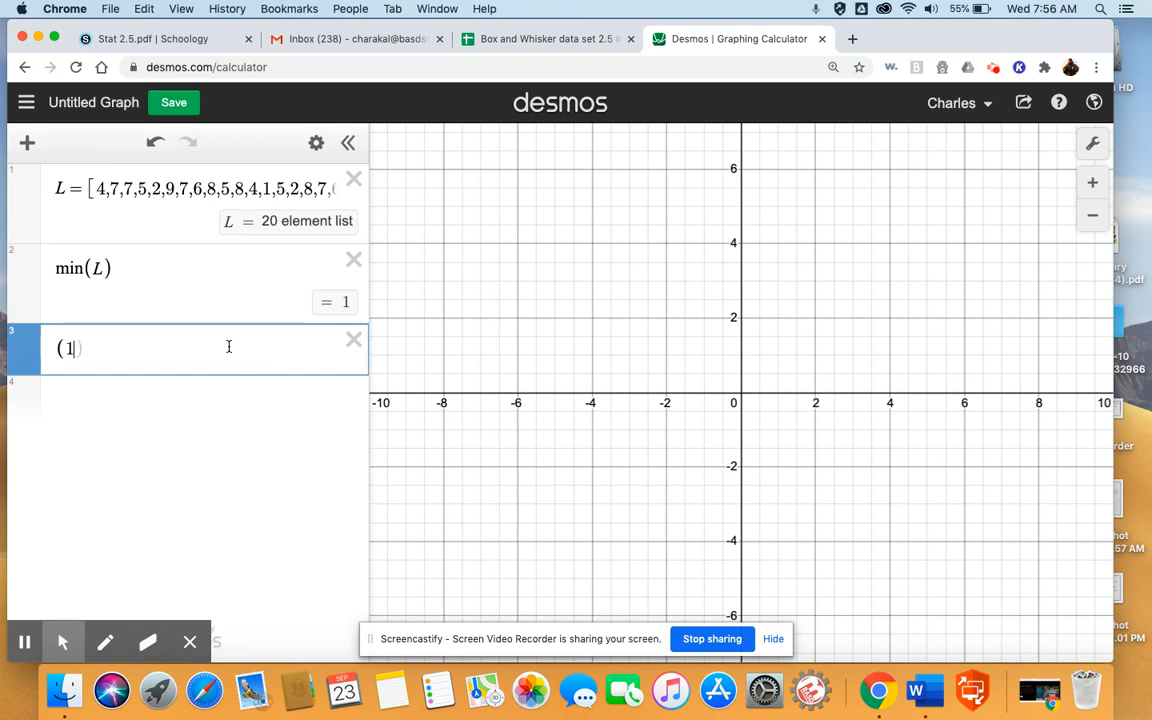
{"action": "type", "text": ",1"}
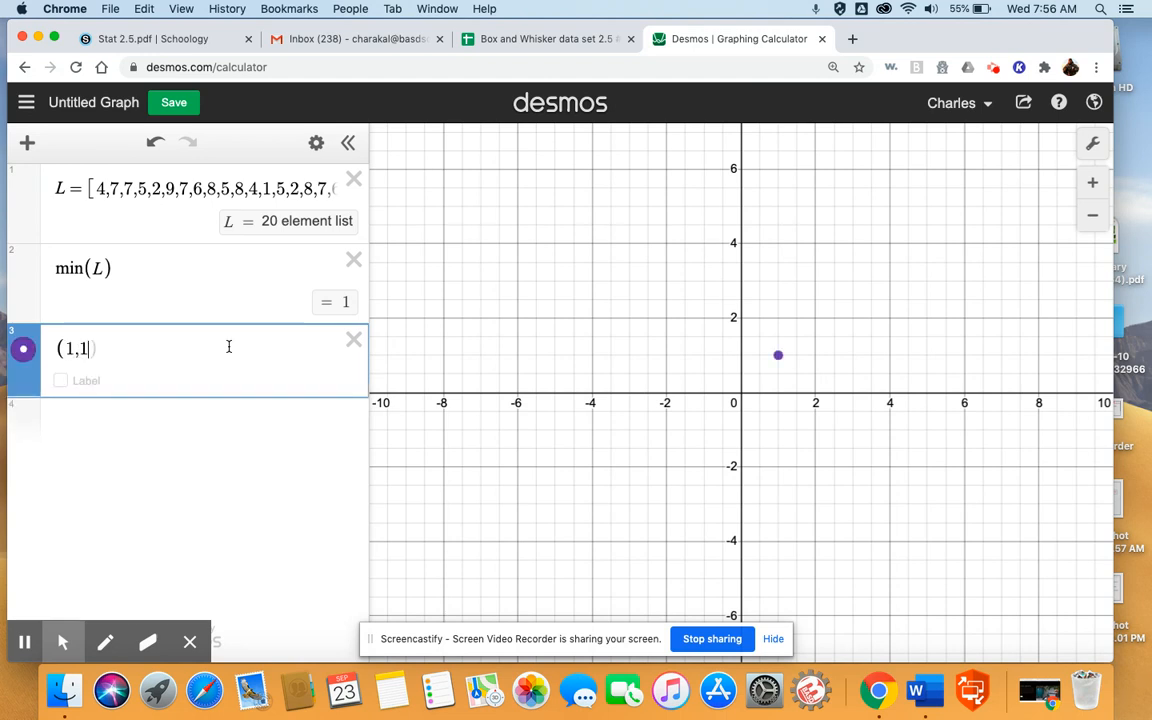
{"action": "type", "text": ")"}
{"action": "left_click", "coordinate": [62, 381]}
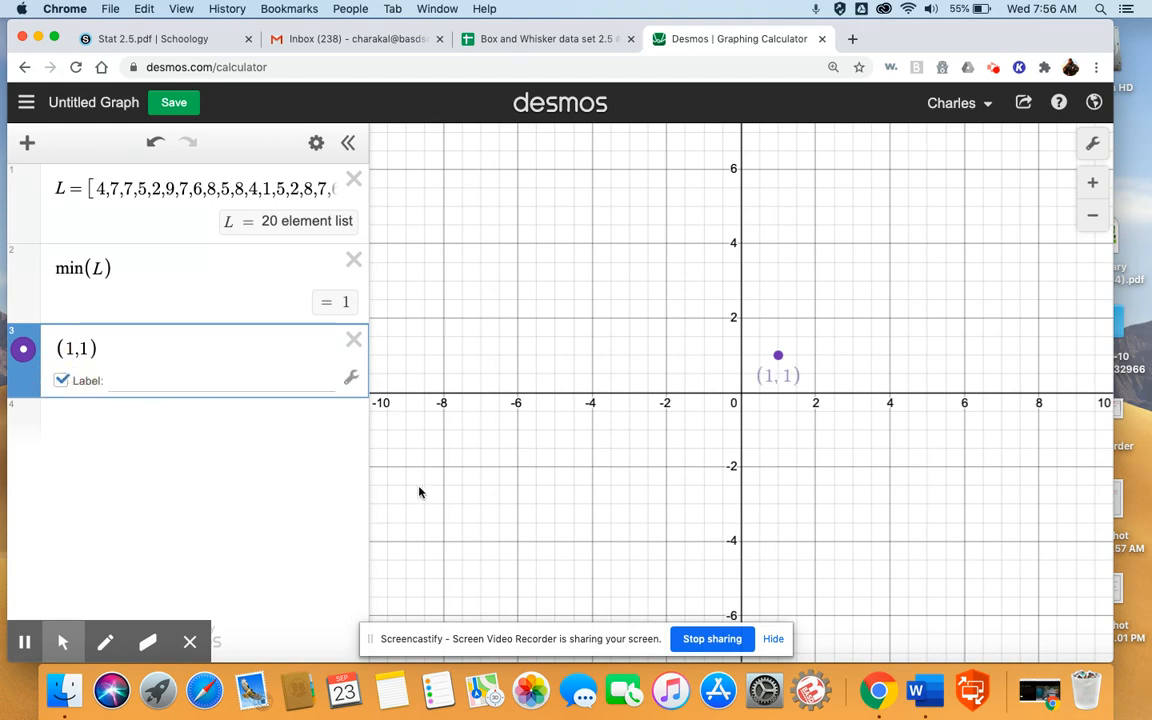
Calculate the first quartile of the data set with quartile(L,1) below the minimum's point.
{"action": "left_click", "coordinate": [139, 421]}
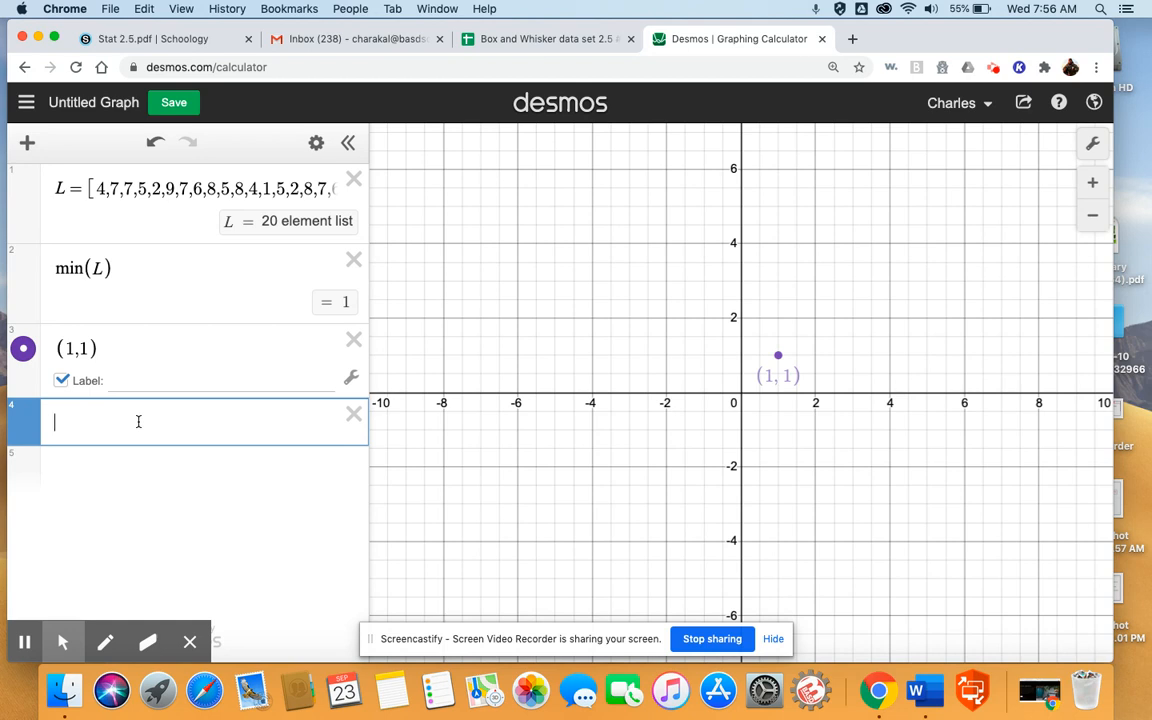
{"action": "type", "text": "qu"}
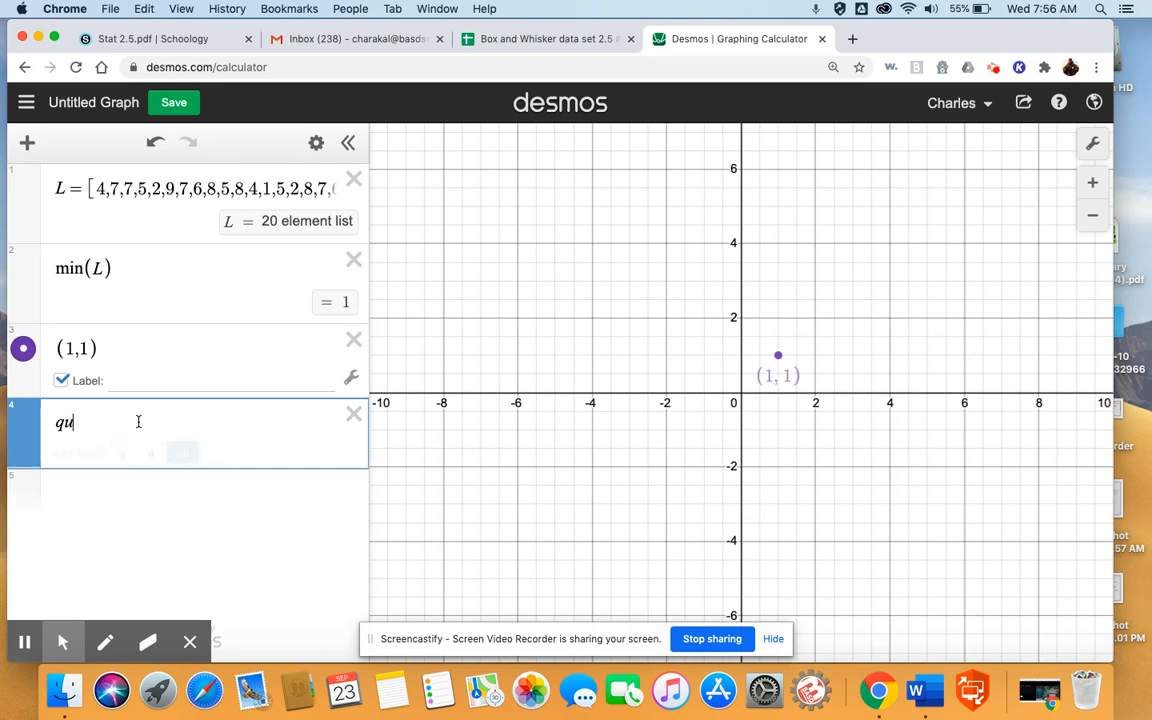
{"action": "type", "text": "artil"}
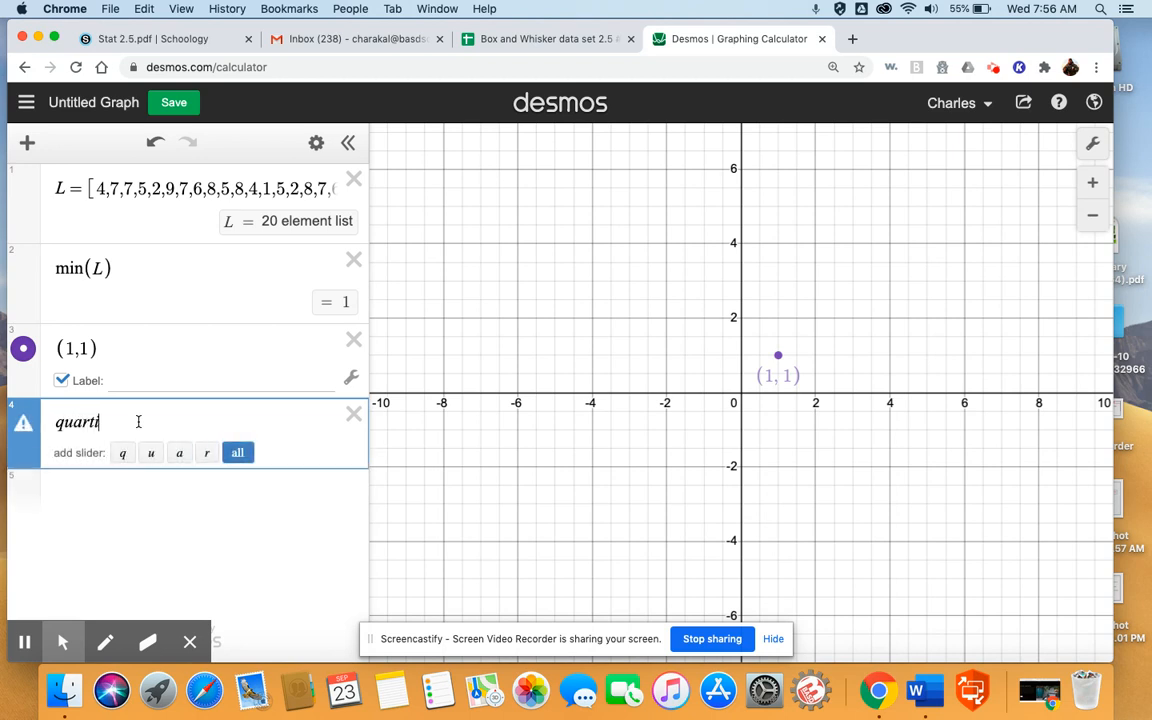
{"action": "type", "text": "e"}
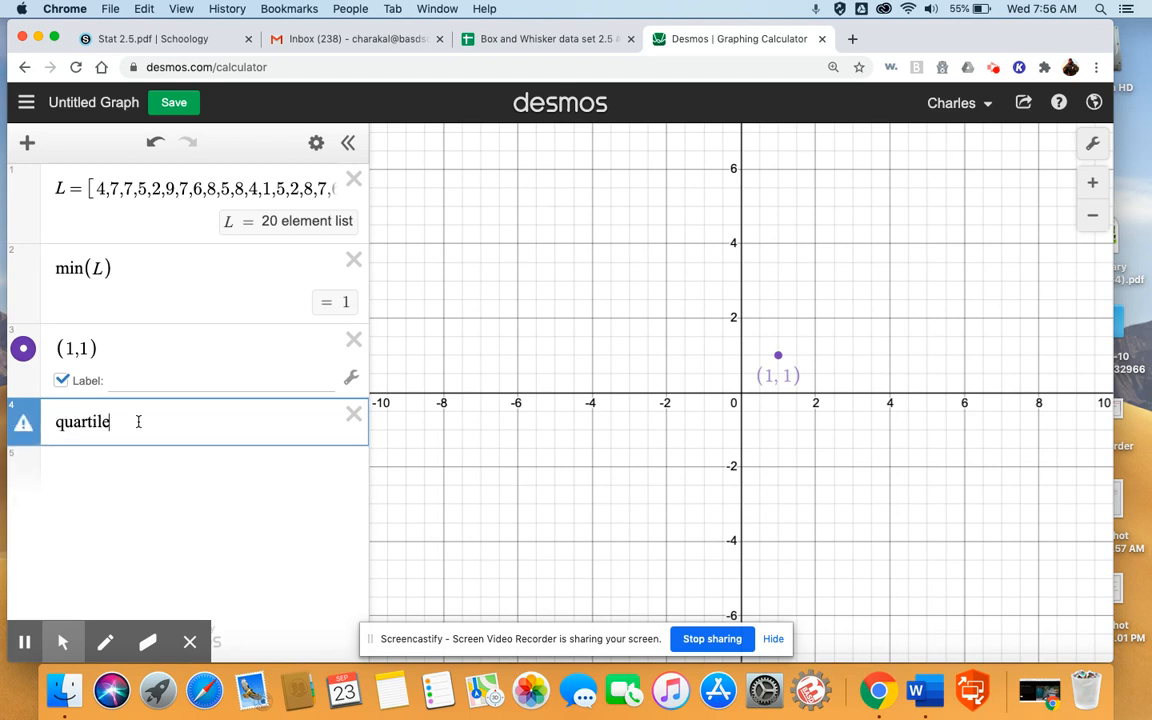
{"action": "type", "text": "(L,"}
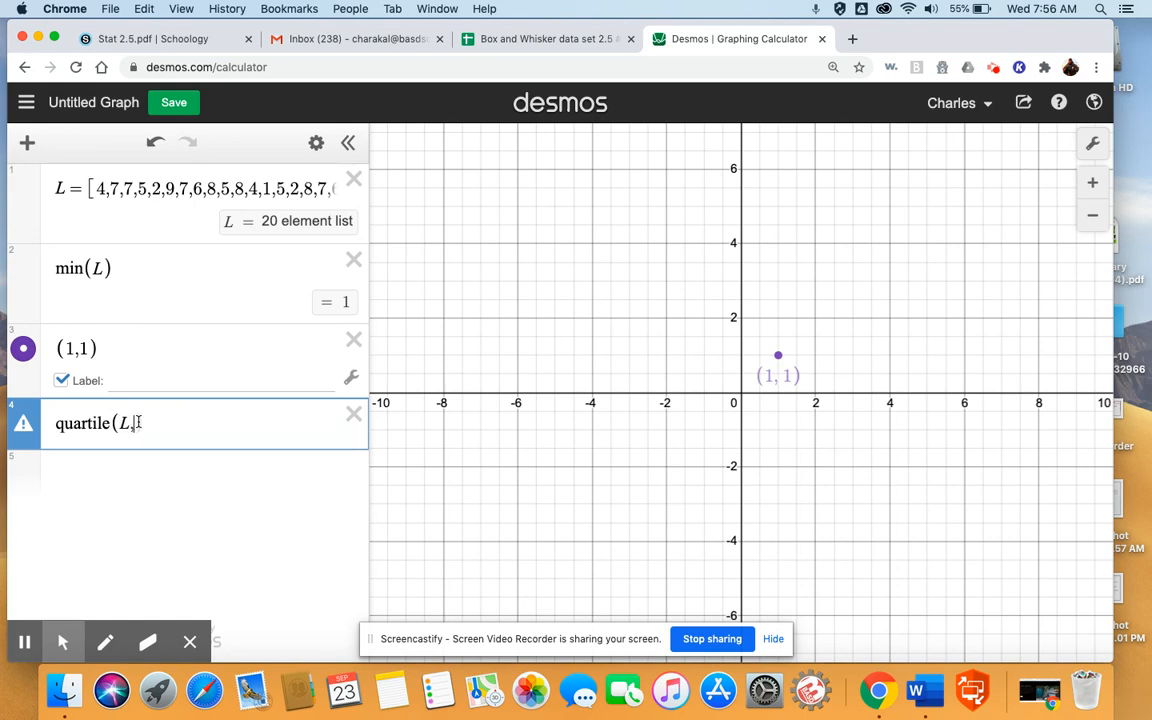
{"action": "type", "text": "1)"}
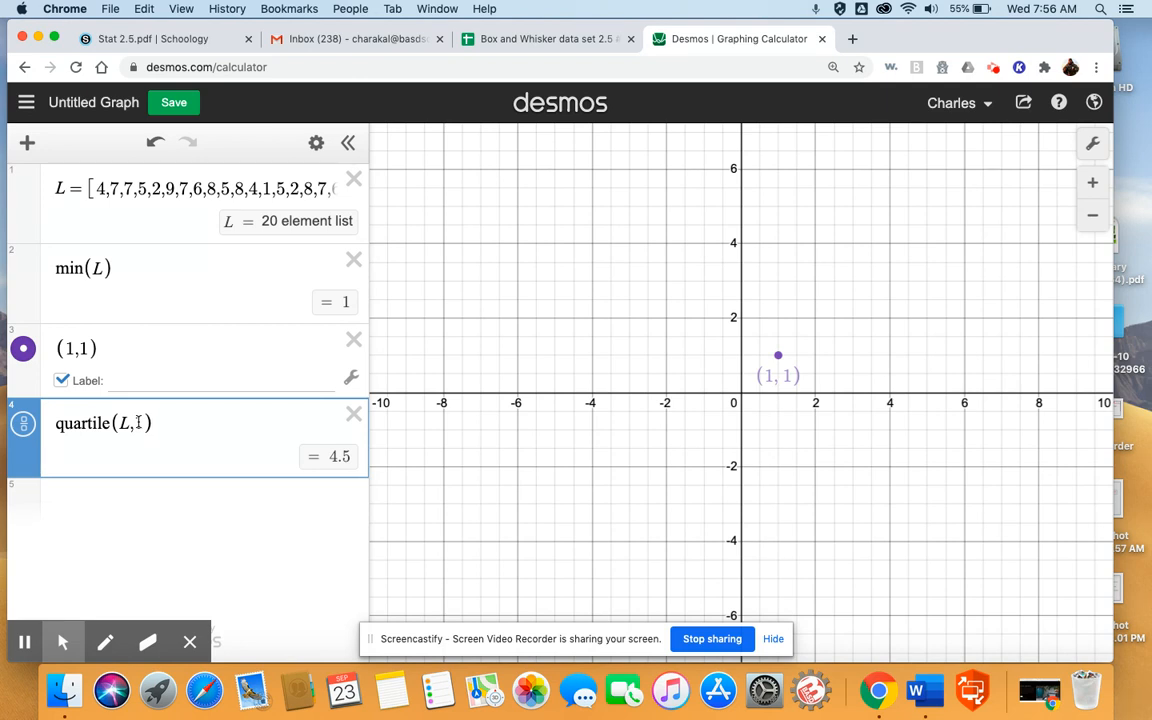
Plot the point (4.5,1) for the first quartile in a new expression and show its coordinate label.
{"action": "key", "text": "Return"}
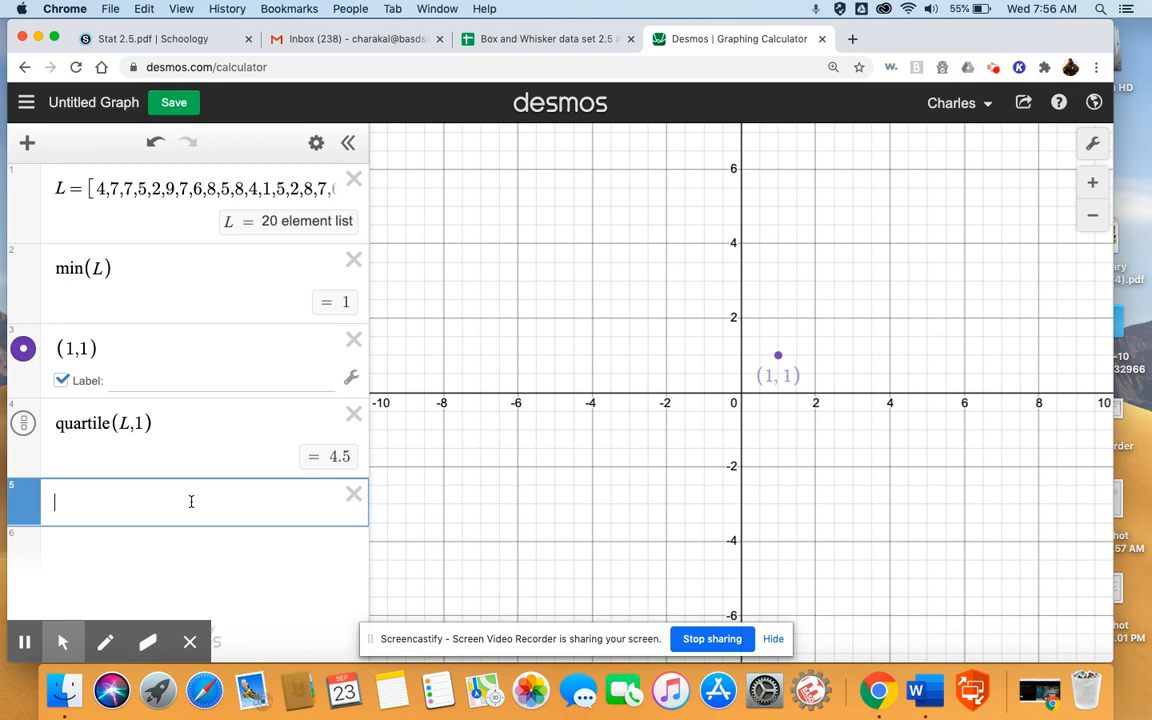
{"action": "type", "text": "("}
{"action": "type", "text": "4.5"}
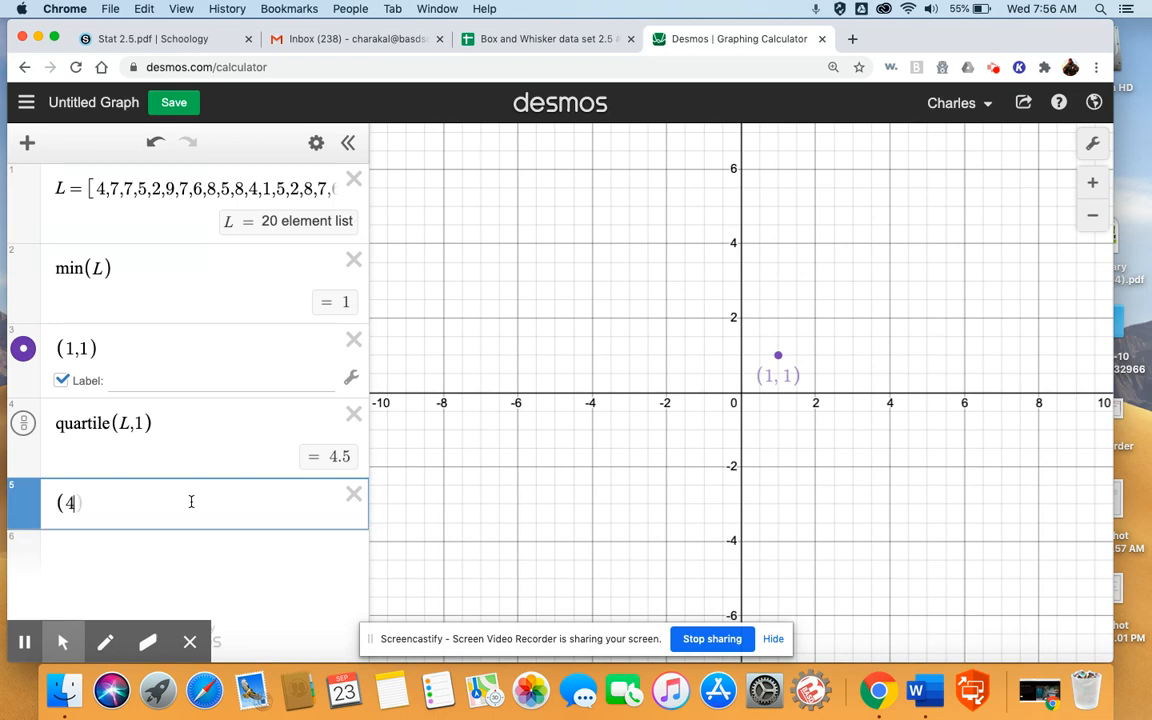
{"action": "type", "text": ",1"}
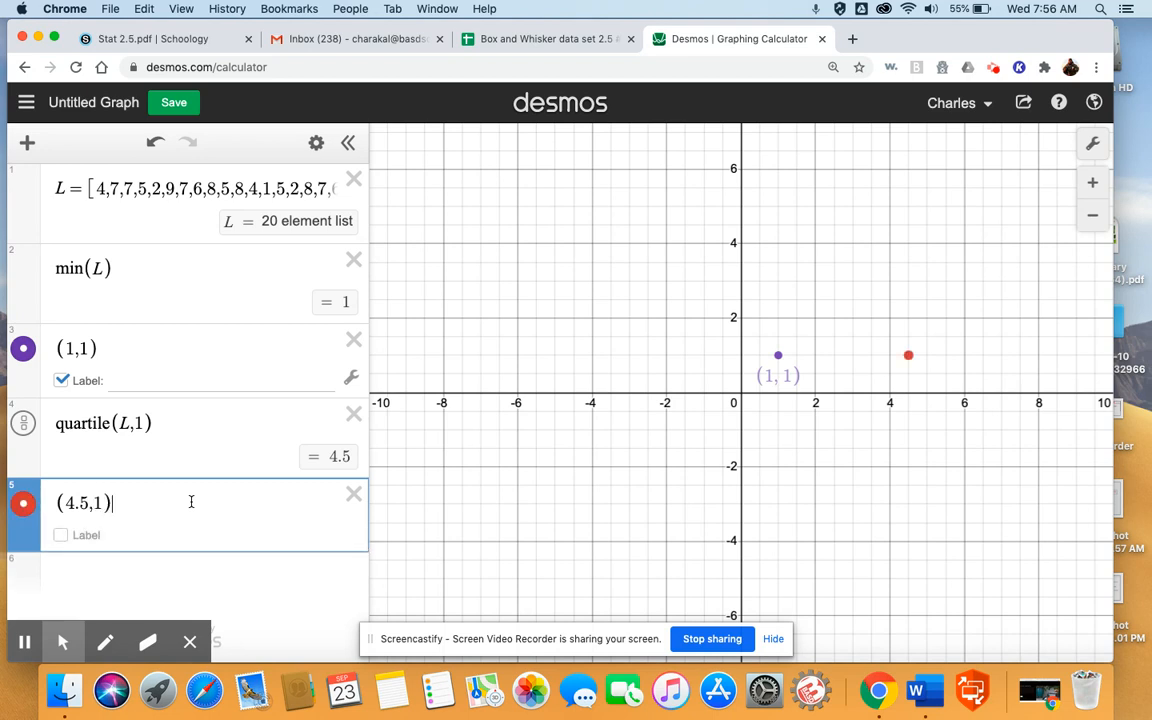
{"action": "left_click", "coordinate": [61, 535]}
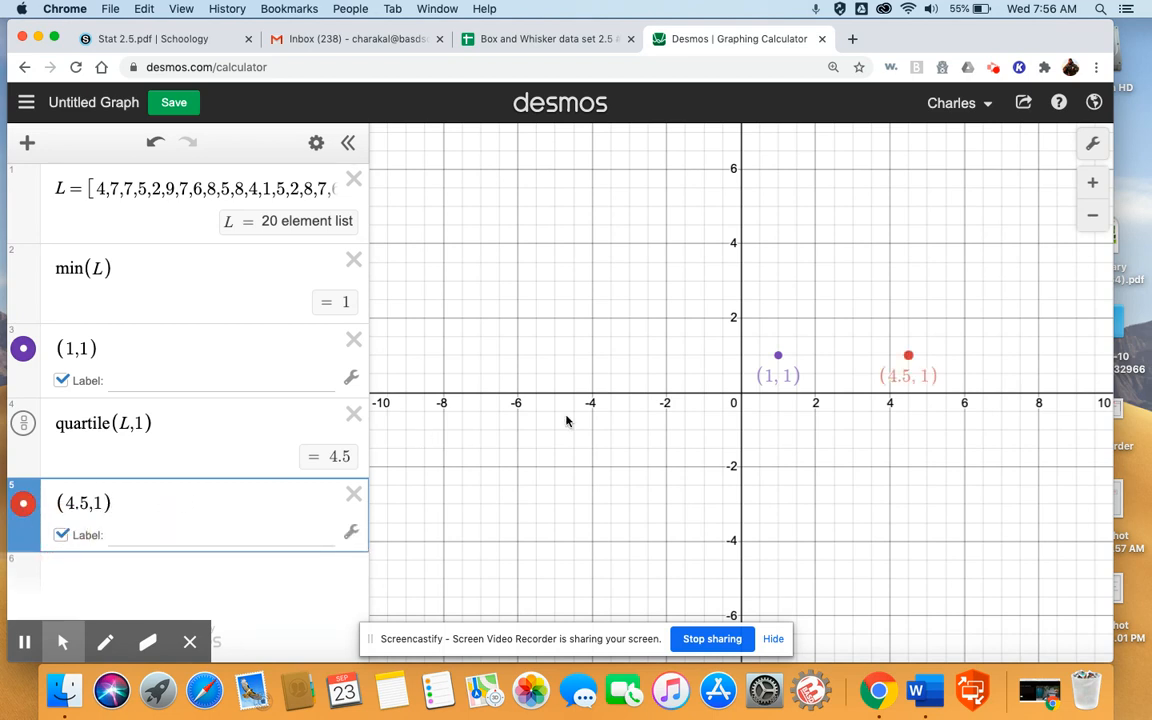
Calculate the median of the data set with median(L) in the sixth expression.
{"action": "left_click", "coordinate": [888, 417]}
{"action": "scroll", "coordinate": [886, 420], "scroll_direction": "up", "scroll_amount": 1}
{"action": "left_click_drag", "start_coordinate": [886, 420], "coordinate": [643, 421]}
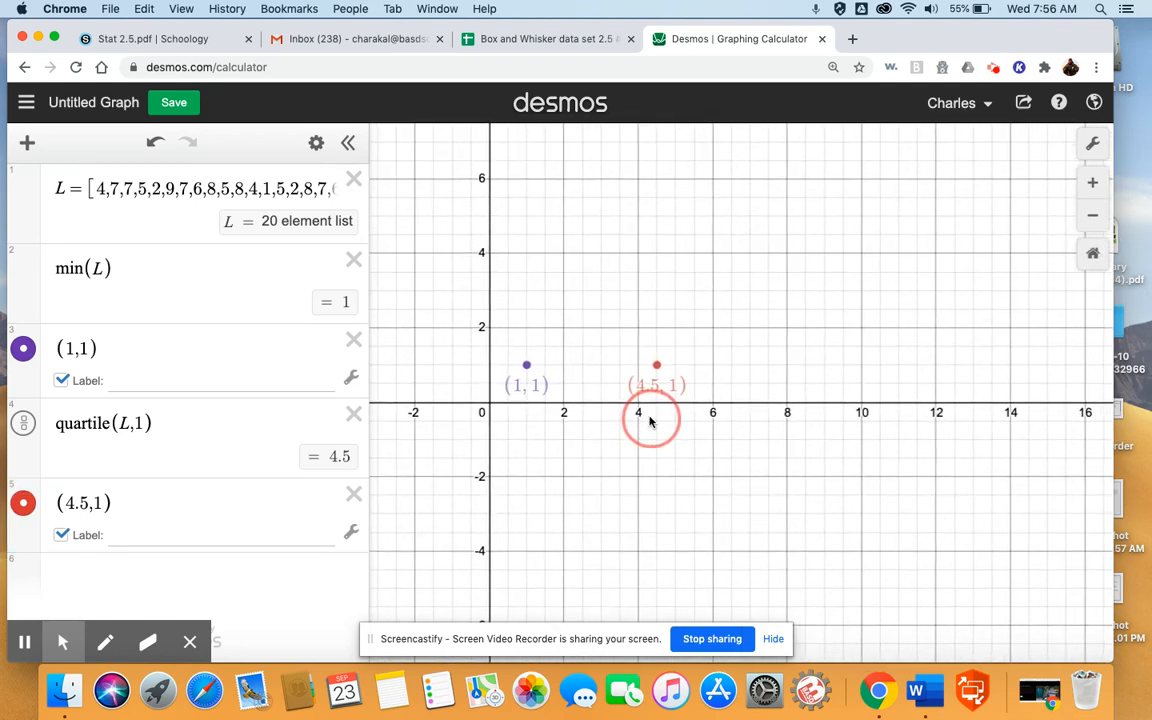
{"action": "left_click", "coordinate": [218, 575]}
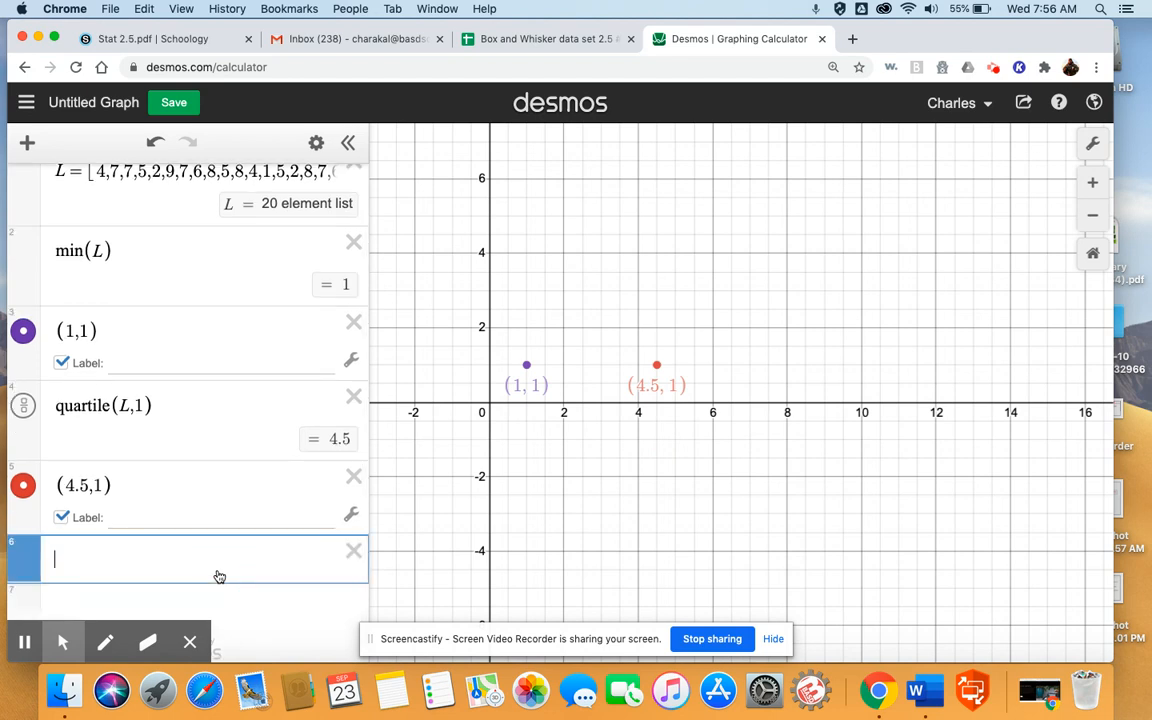
{"action": "type", "text": "median(L)"}
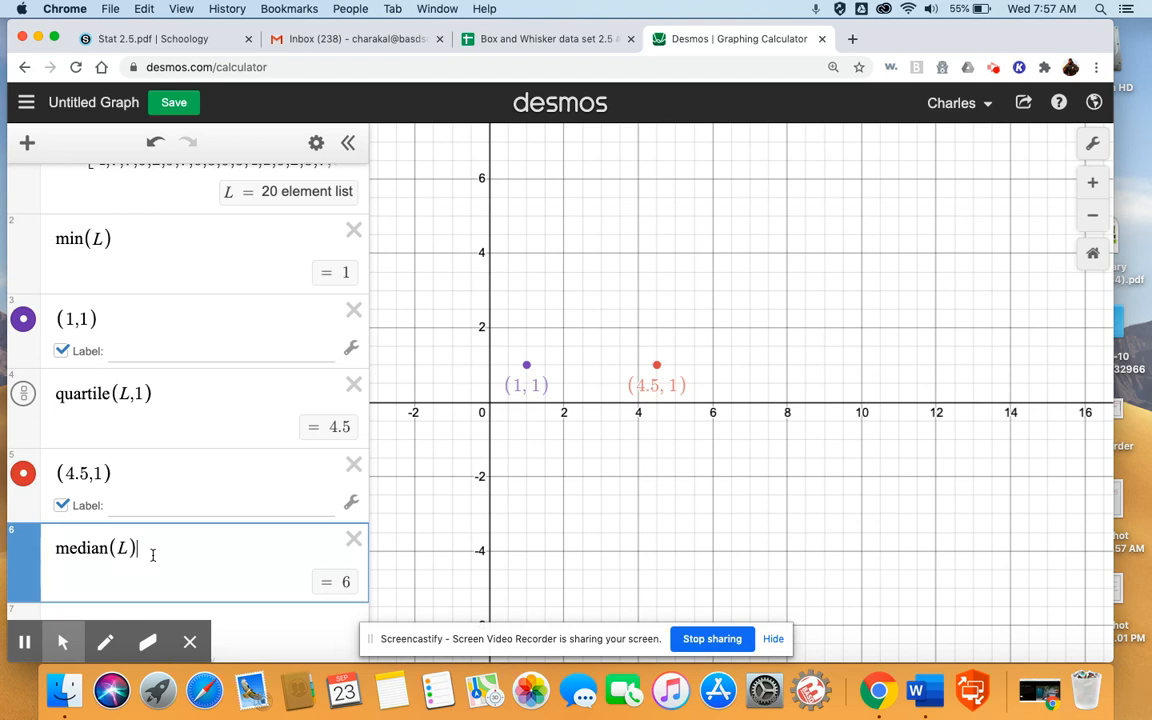
Plot the point (6,1) for the median in a new expression and show its coordinate label.
{"action": "scroll", "coordinate": [153, 555], "scroll_direction": "down", "scroll_amount": 1}
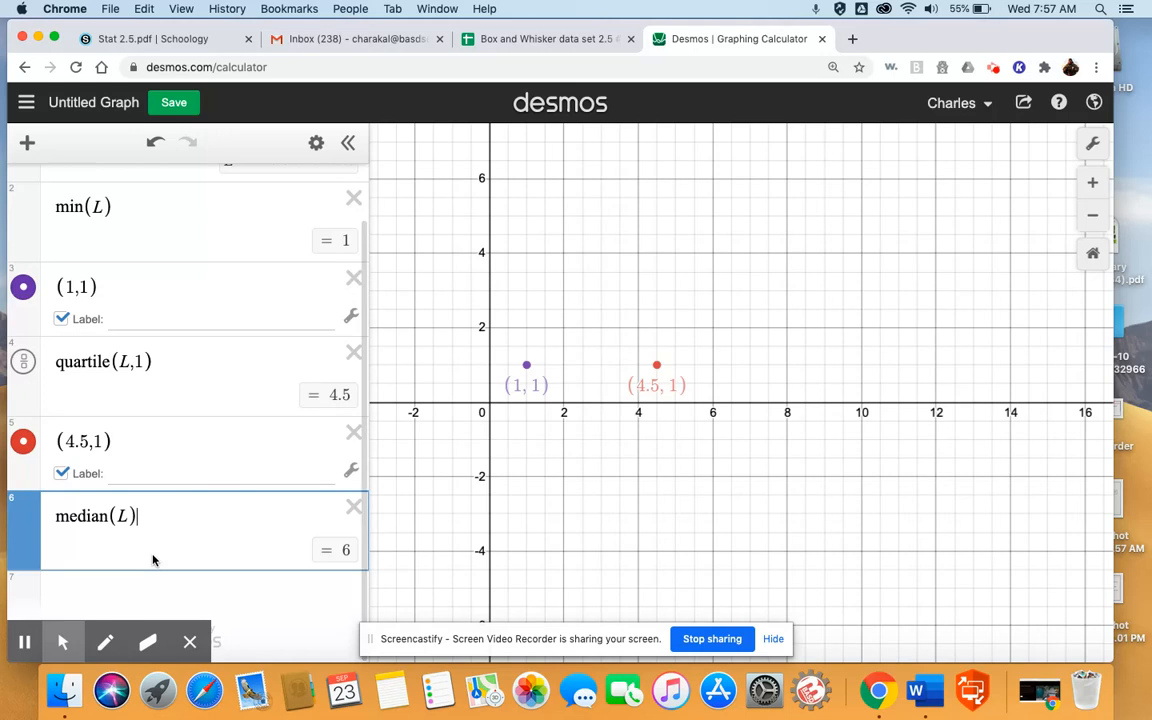
{"action": "key", "text": "Return"}
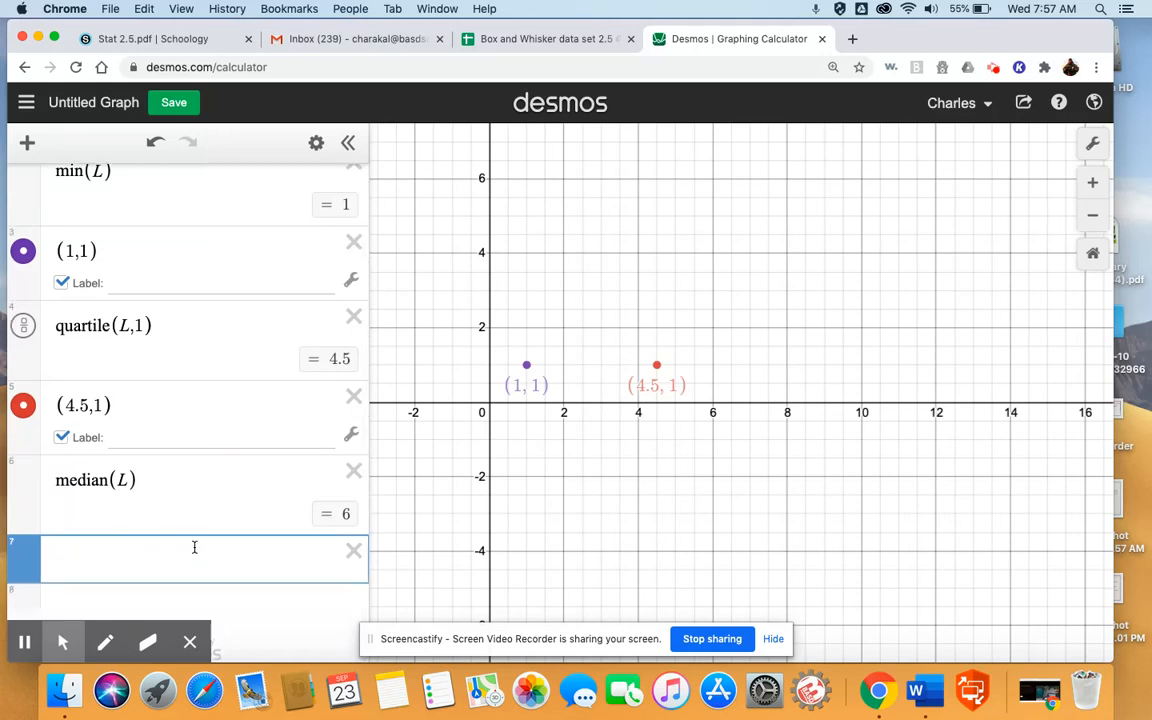
{"action": "type", "text": "("}
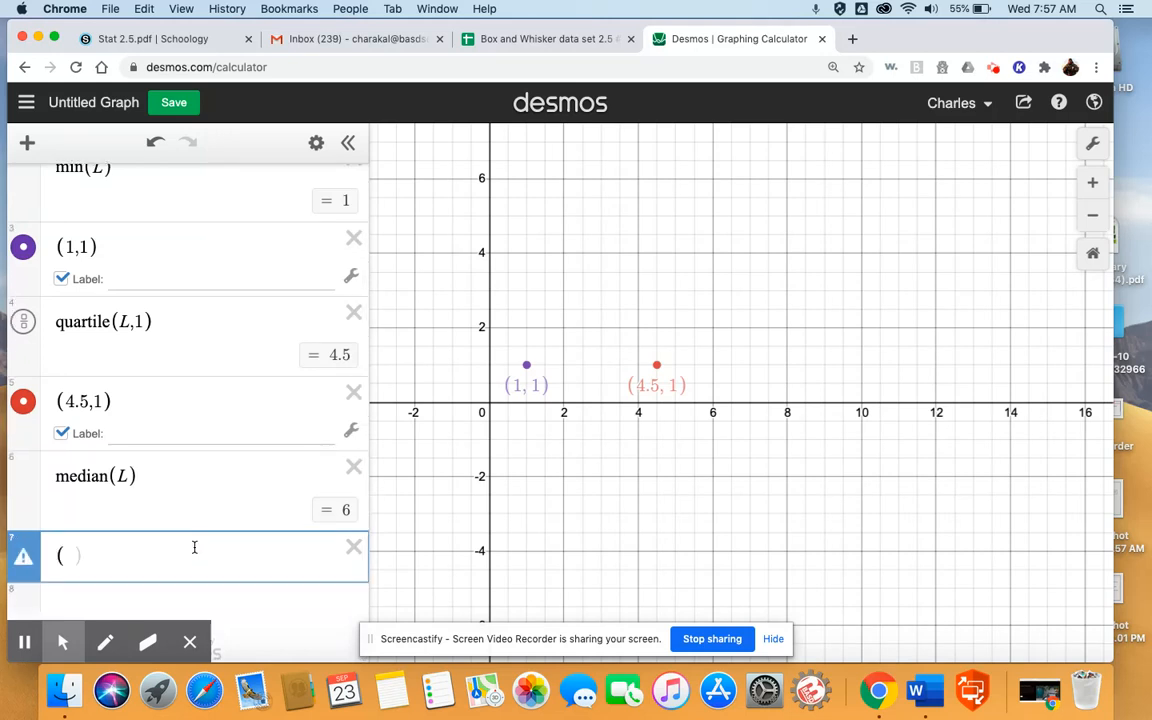
{"action": "type", "text": "6,1"}
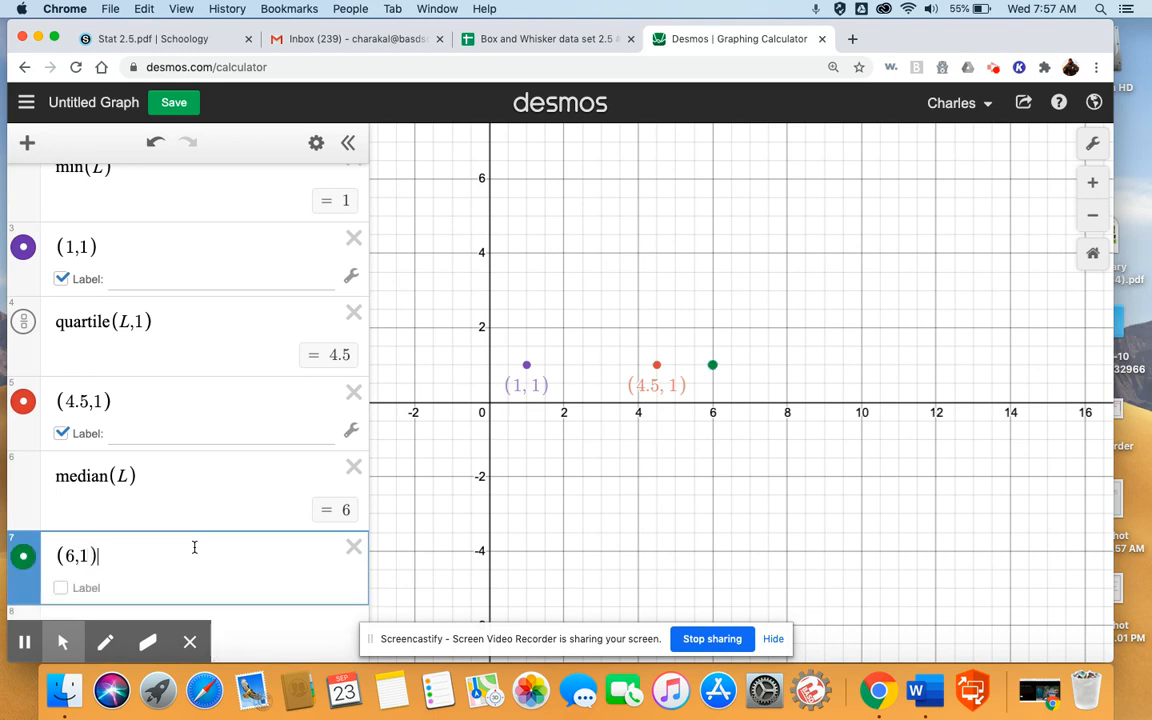
{"action": "left_click", "coordinate": [61, 588]}
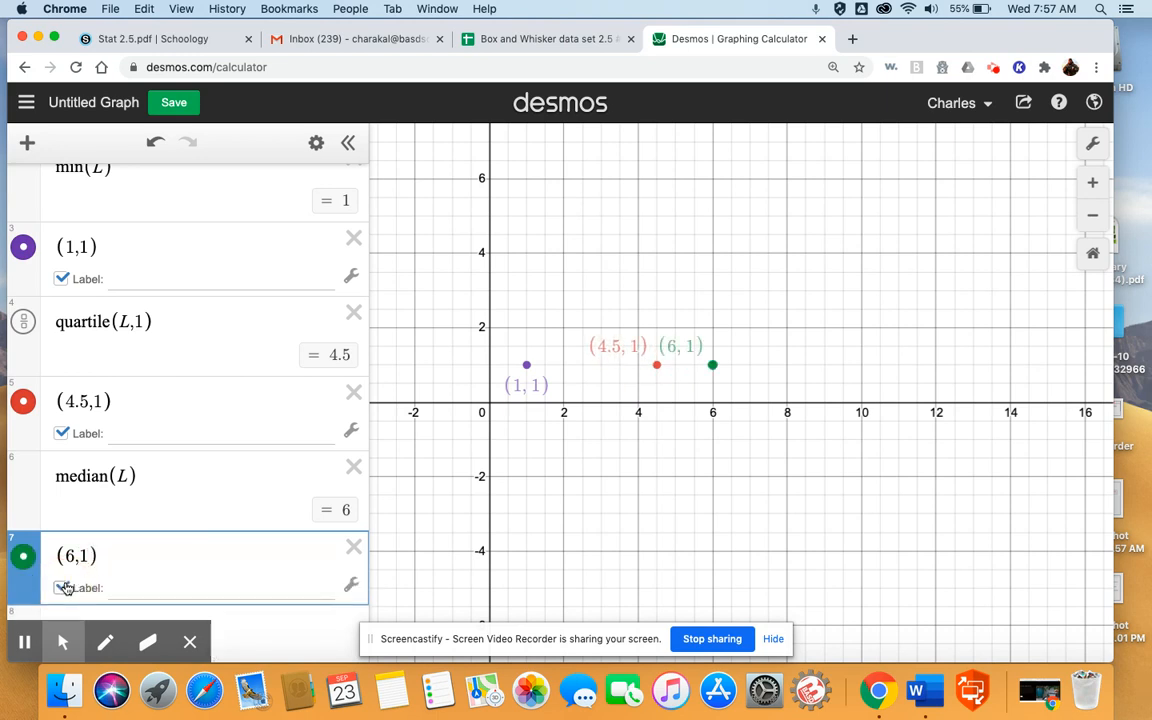
Calculate the third quartile of the data set with quartile(L,3) below the median's point.
{"action": "scroll", "coordinate": [163, 545], "scroll_direction": "down", "scroll_amount": 1}
{"action": "left_click", "coordinate": [162, 599]}
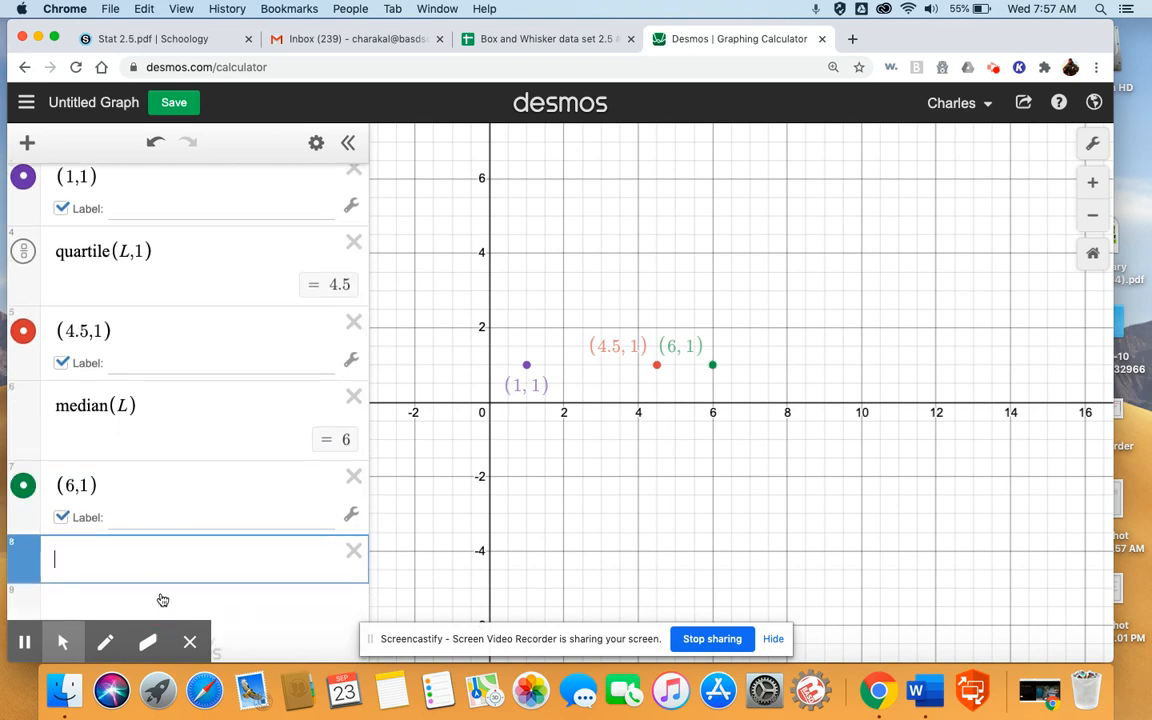
{"action": "type", "text": "quar"}
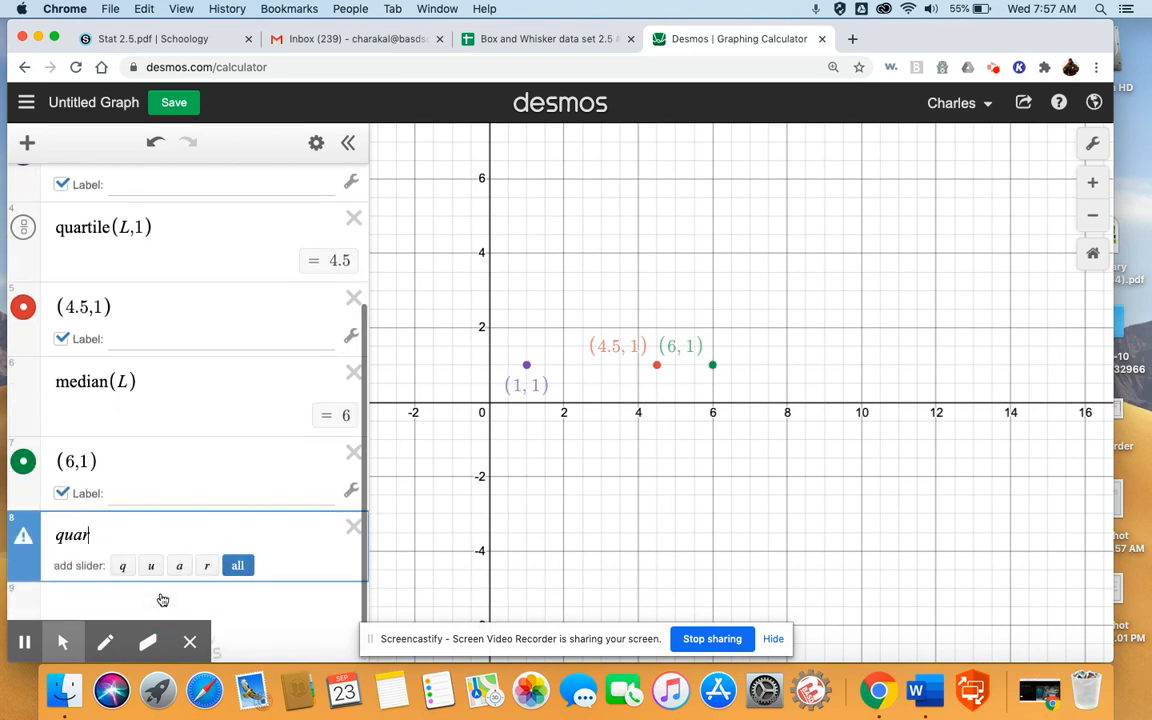
{"action": "type", "text": "tile(L,3"}
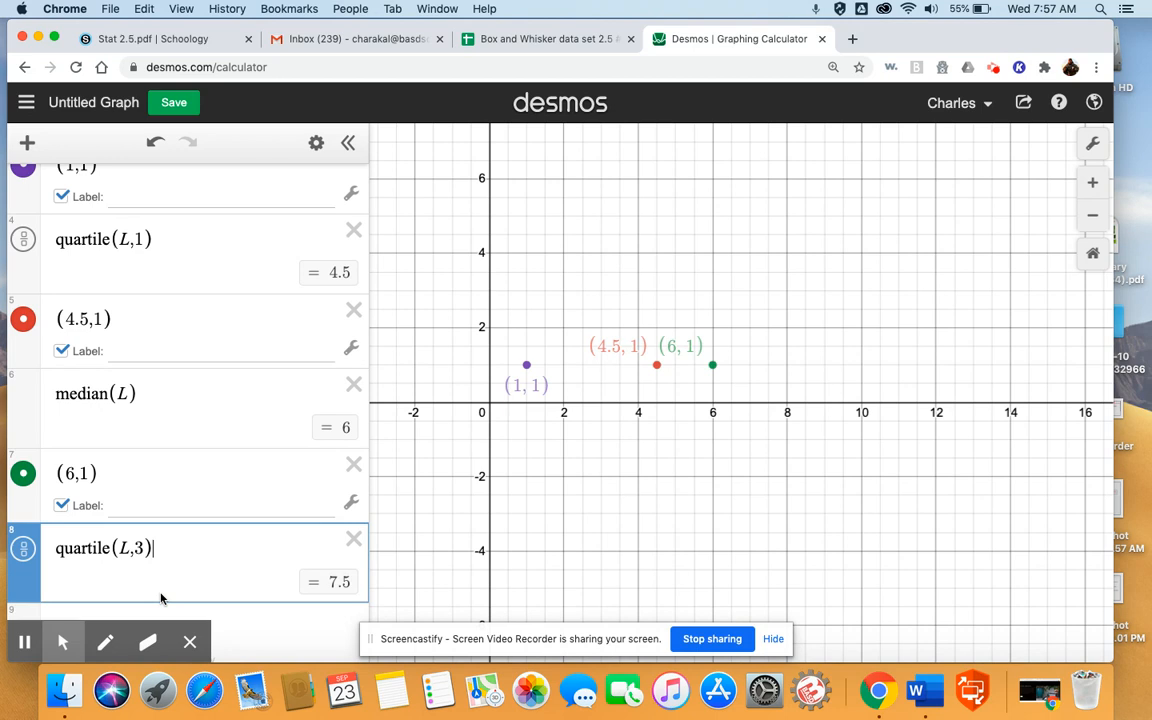
Plot the point (7.5,1) for the third quartile in a new expression and show its coordinate label.
{"action": "scroll", "coordinate": [247, 553], "scroll_direction": "down", "scroll_amount": 1}
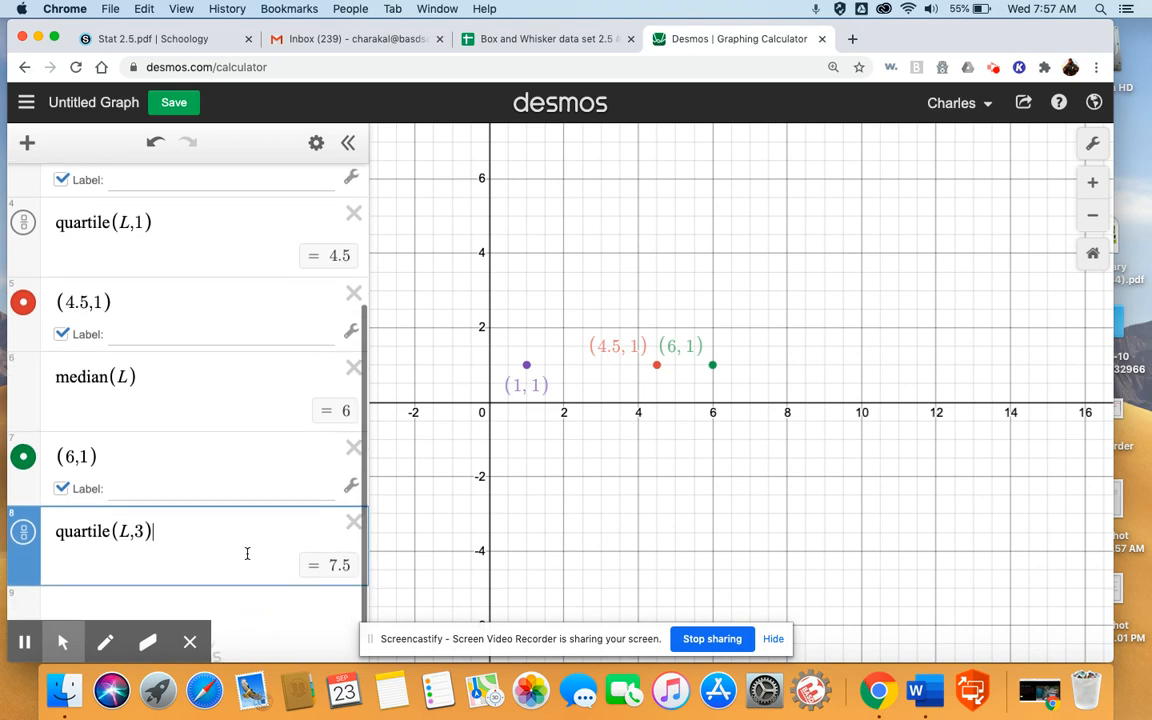
{"action": "left_click", "coordinate": [242, 596]}
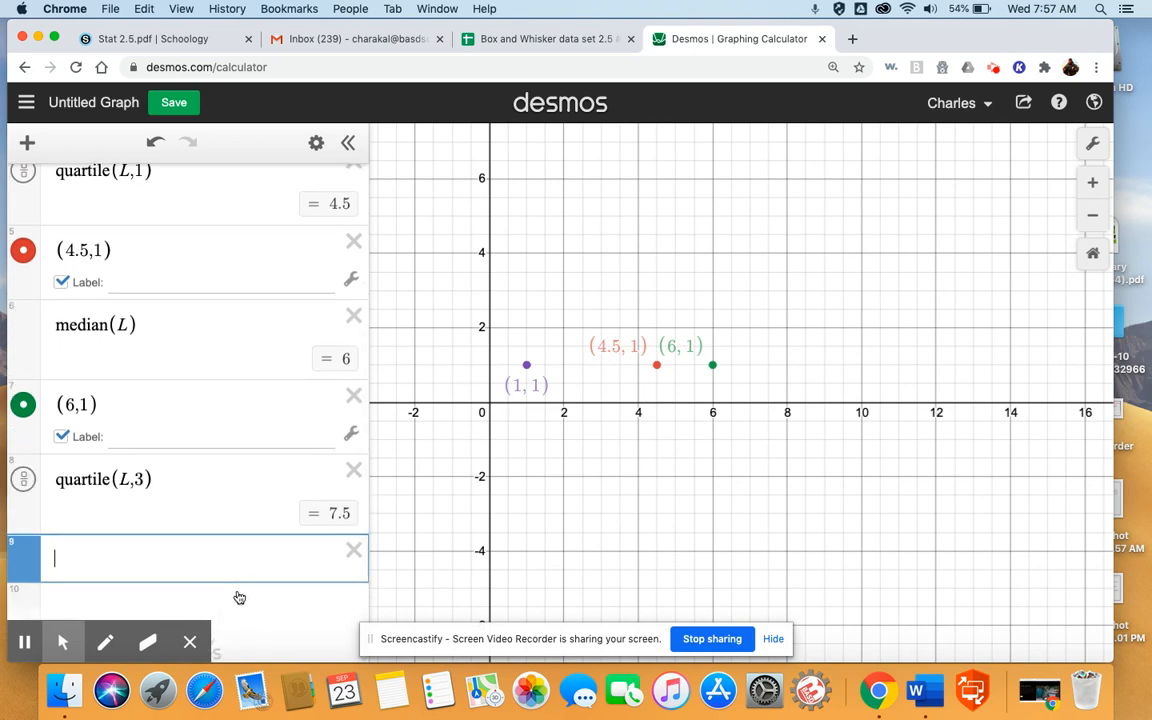
{"action": "type", "text": "(7.5,1"}
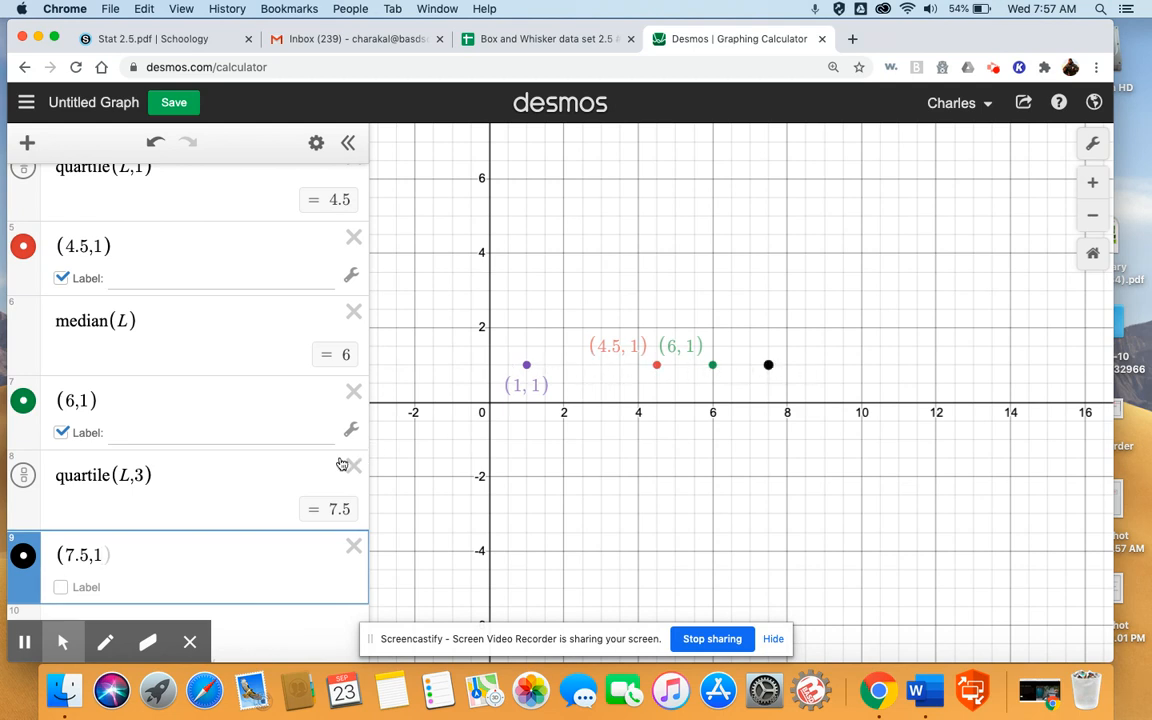
{"action": "type", "text": ")"}
{"action": "left_click", "coordinate": [62, 588]}
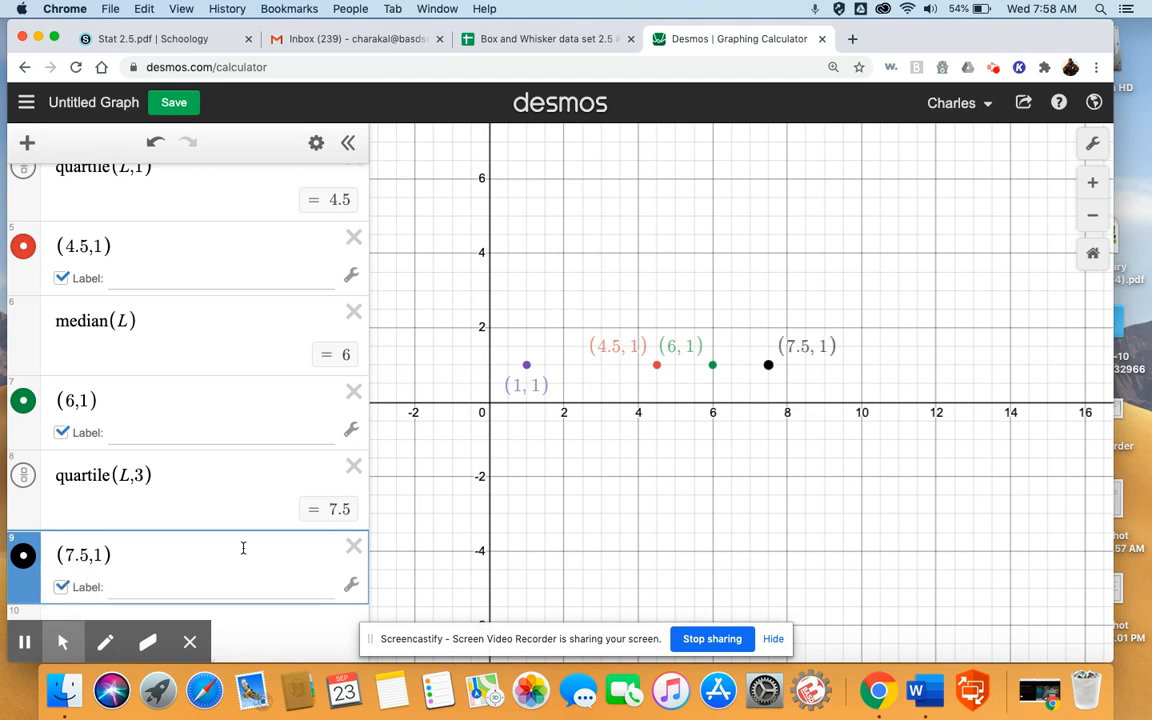
Calculate the maximum of the data set with max(L) in the tenth expression.
{"action": "scroll", "coordinate": [243, 548], "scroll_direction": "down", "scroll_amount": 1}
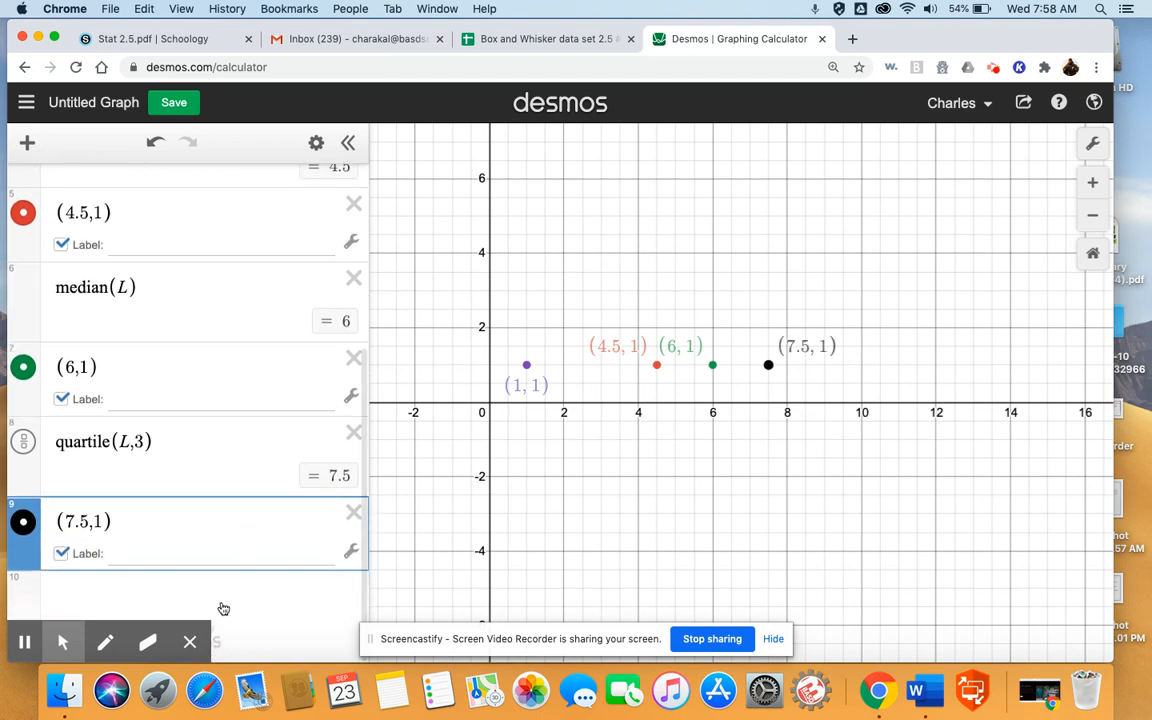
{"action": "left_click", "coordinate": [224, 609]}
{"action": "type", "text": "ma"}
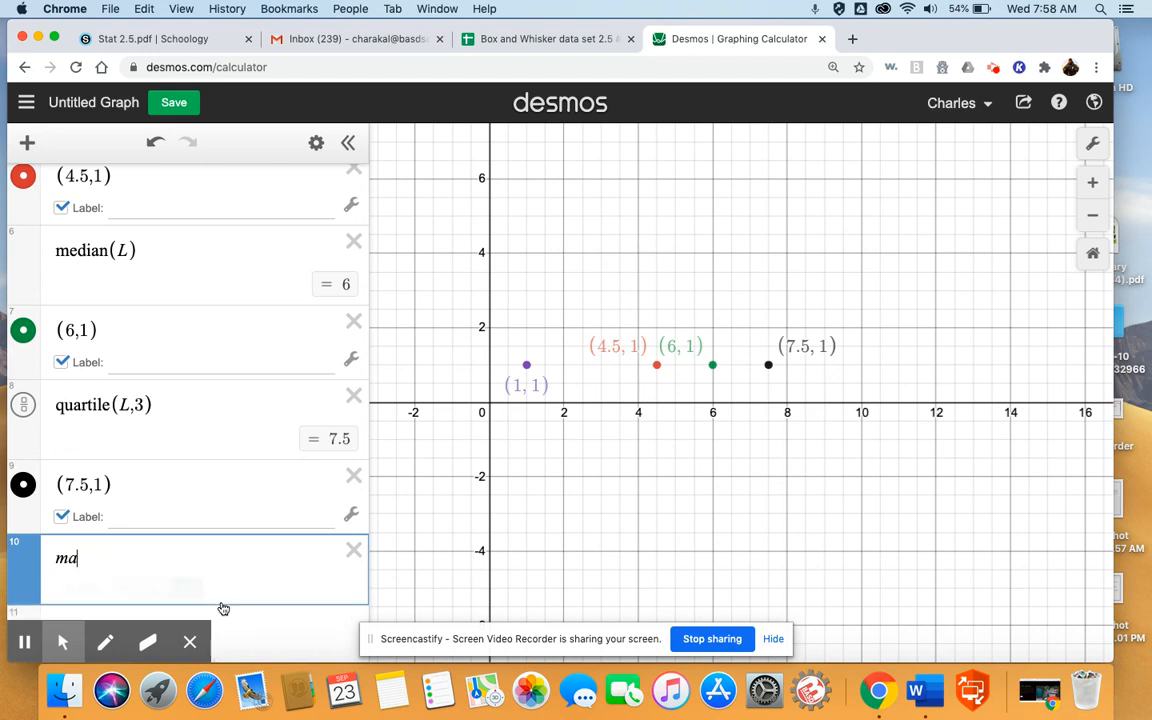
{"action": "type", "text": "x"}
{"action": "key", "text": "BackSpace"}
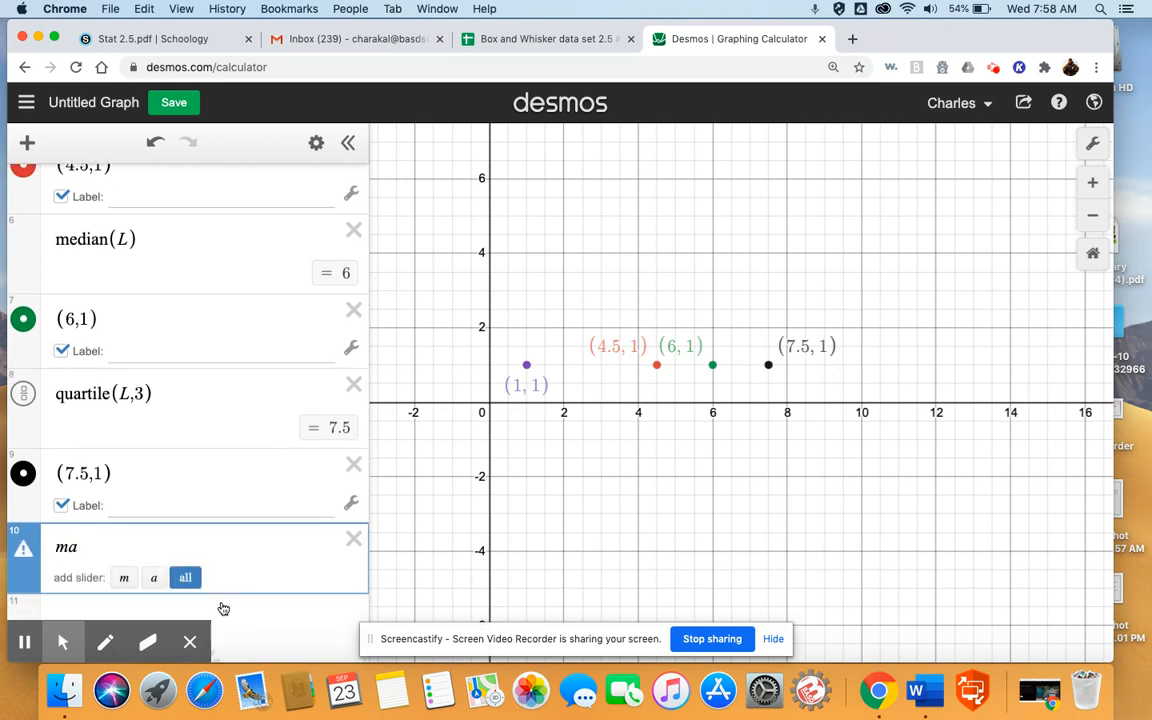
{"action": "type", "text": "x"}
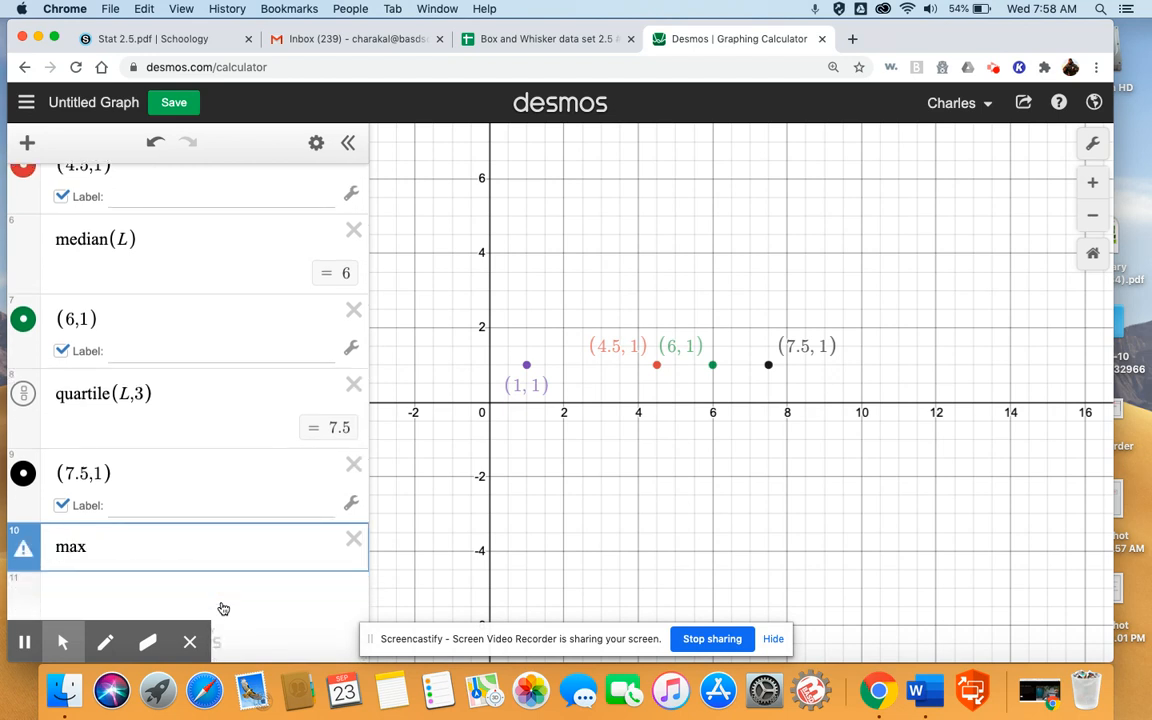
{"action": "type", "text": "("}
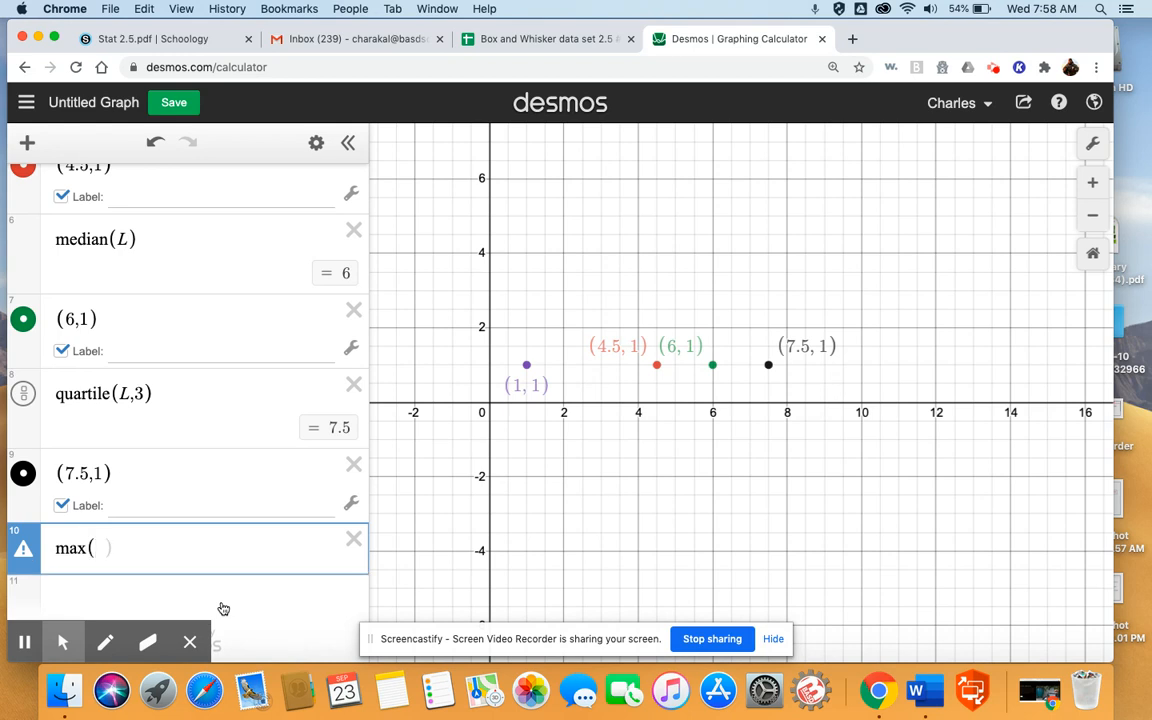
{"action": "type", "text": "L)"}
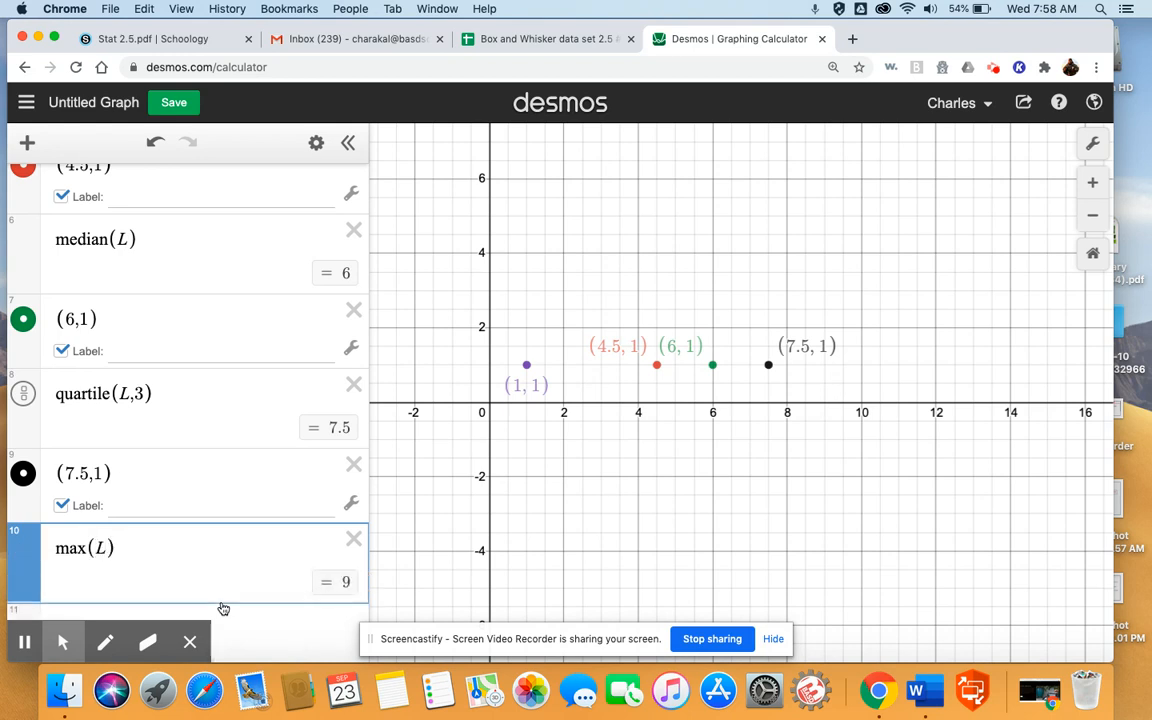
Plot the point (9,1) for the maximum in a new expression and show its coordinate label.
{"action": "left_click", "coordinate": [223, 609]}
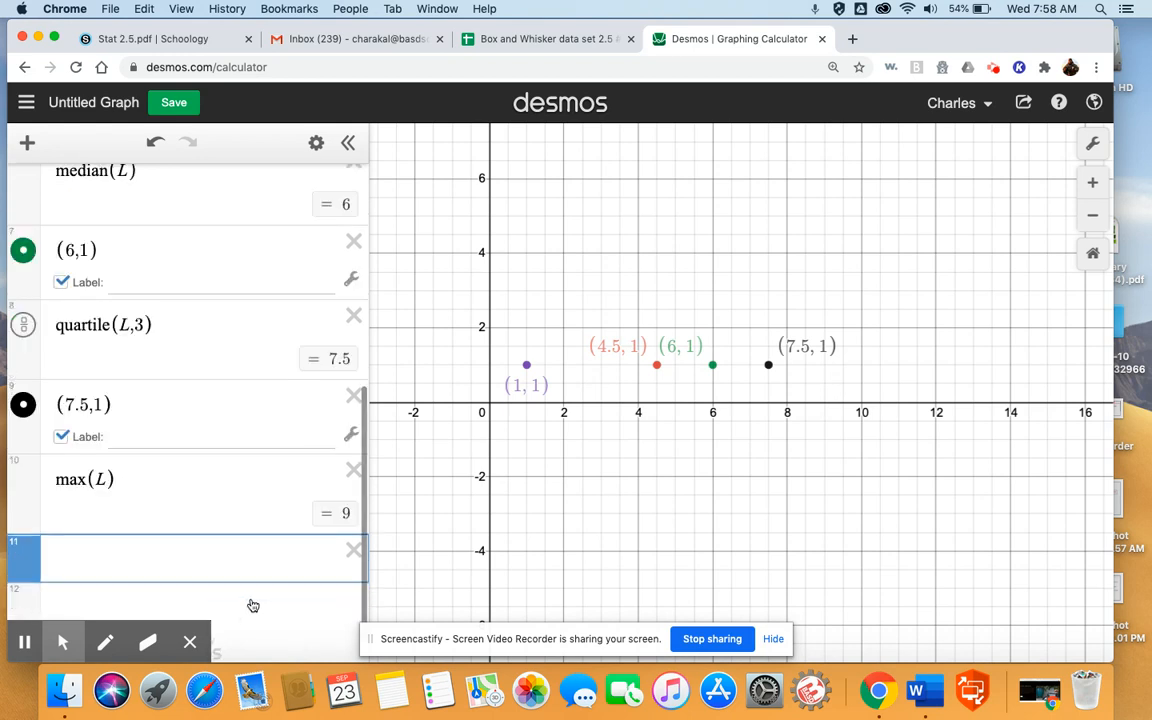
{"action": "type", "text": "("}
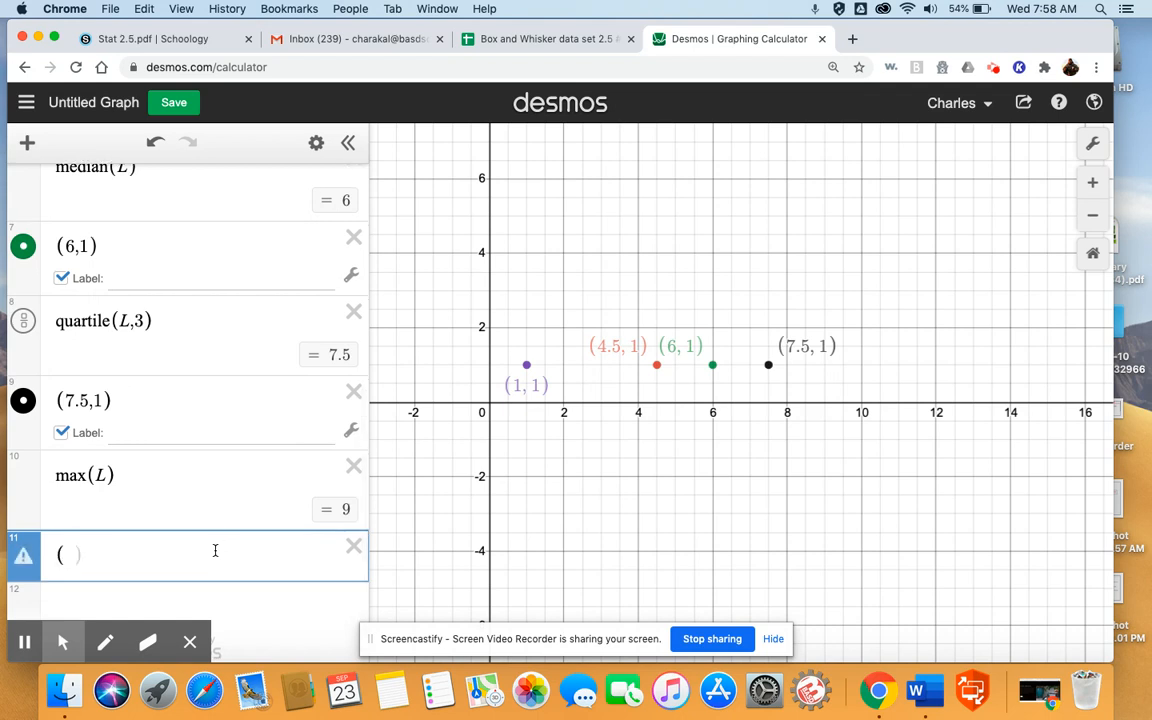
{"action": "type", "text": "9,1"}
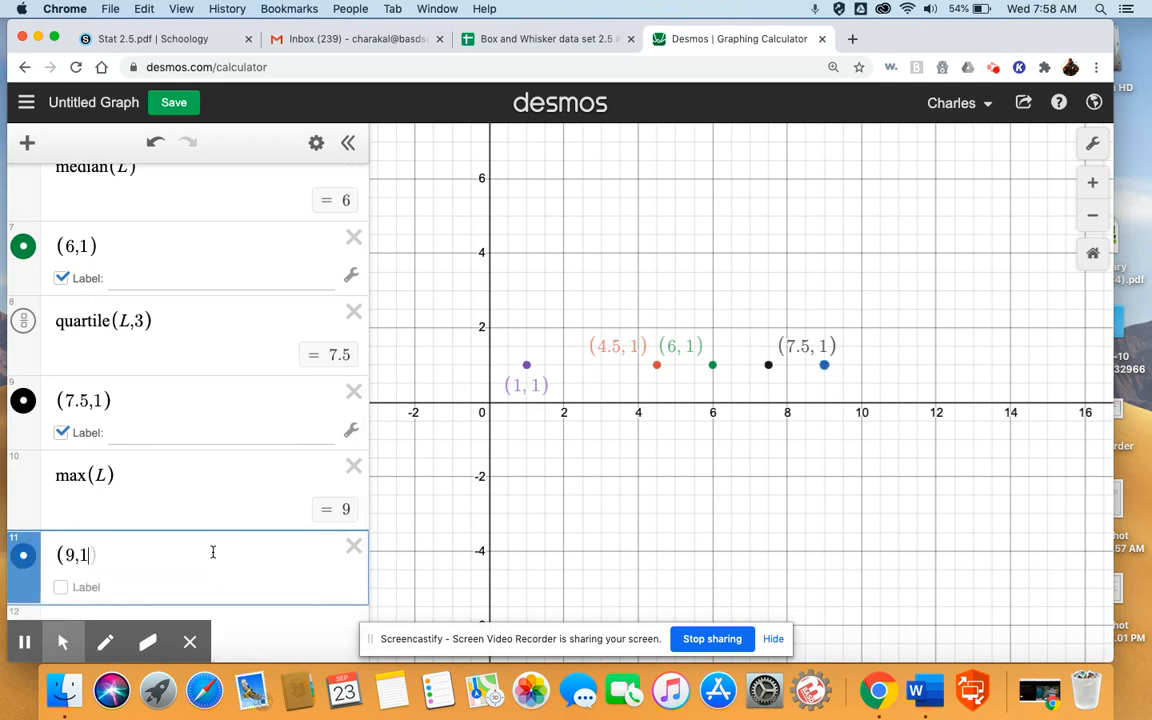
{"action": "left_click", "coordinate": [61, 587]}
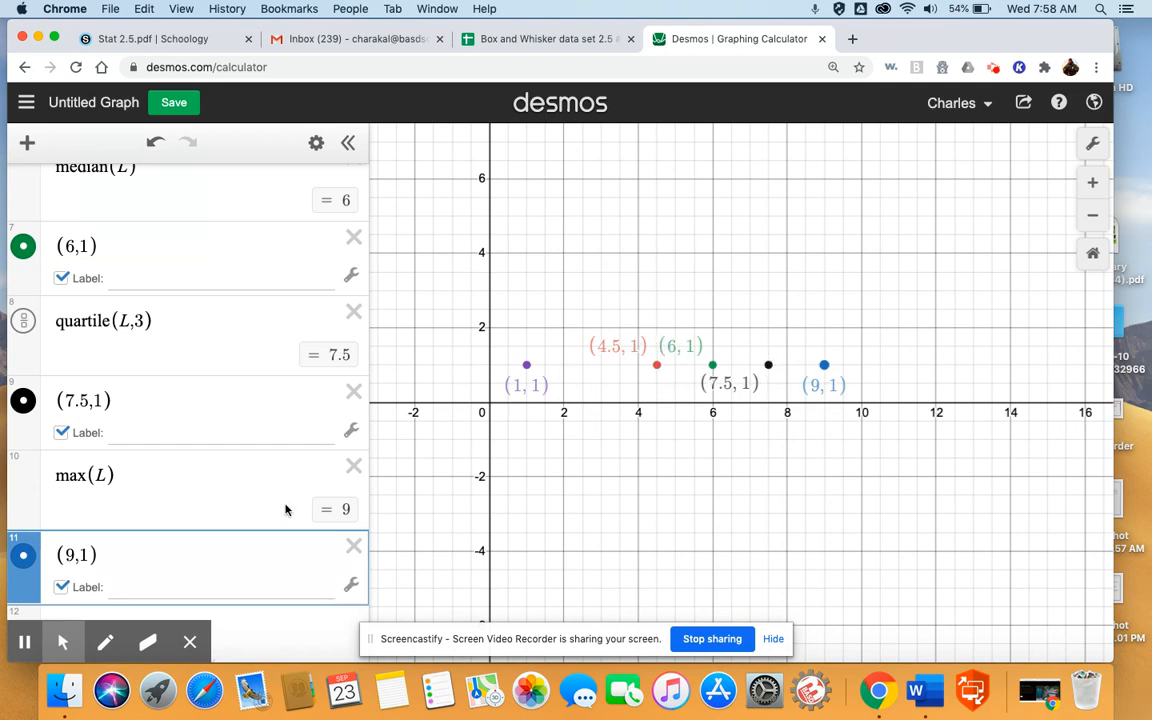
Add an empty expression below the maximum's point and bring up the on-screen math keypad after closing the toolbar that covers it.
{"action": "scroll", "coordinate": [285, 510], "scroll_direction": "down", "scroll_amount": 1}
{"action": "left_click", "coordinate": [240, 595]}
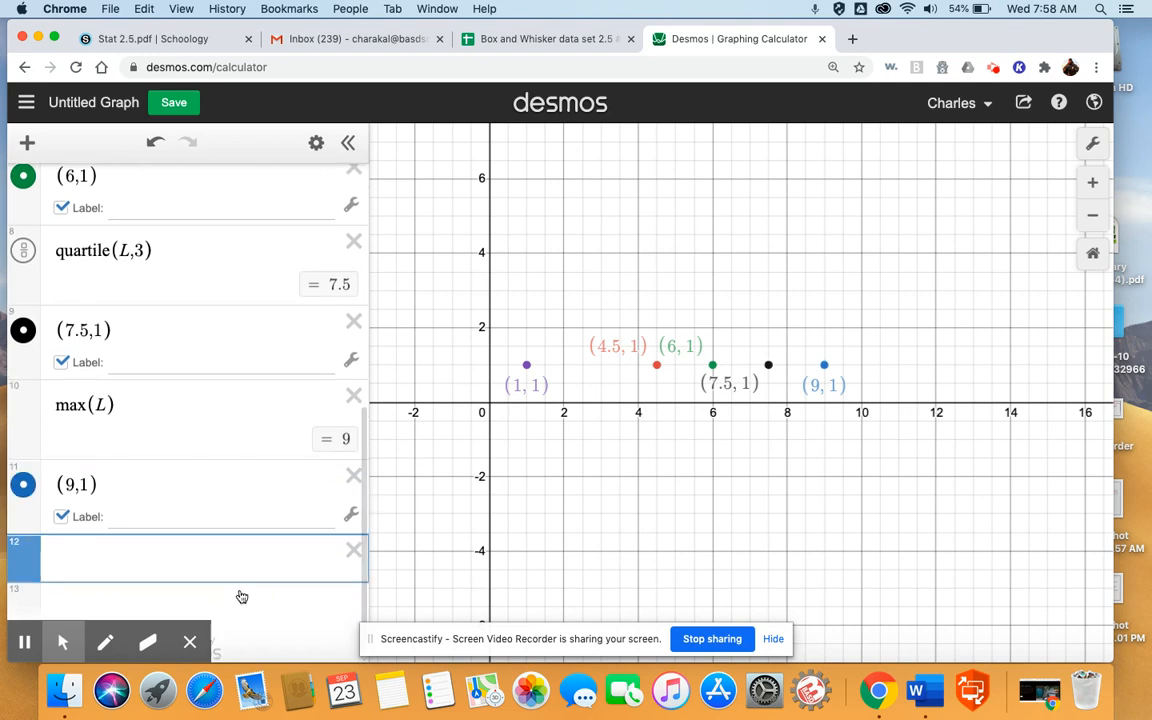
{"action": "mouse_move", "coordinate": [200, 626]}
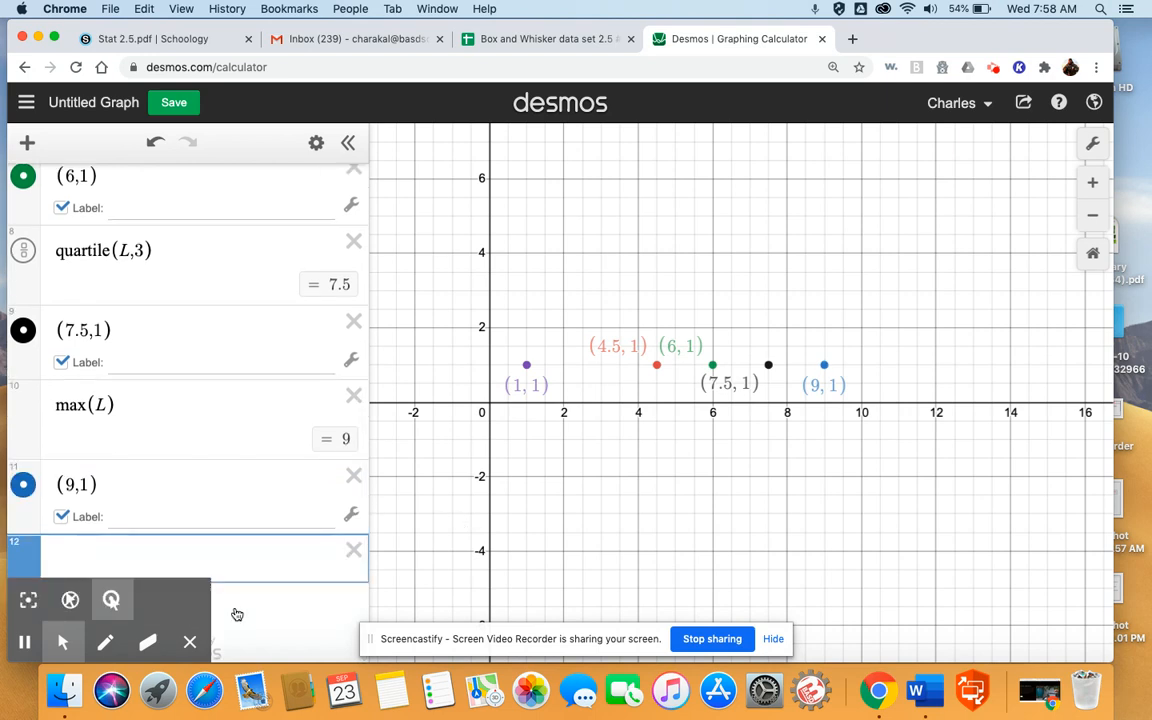
{"action": "left_click", "coordinate": [189, 597]}
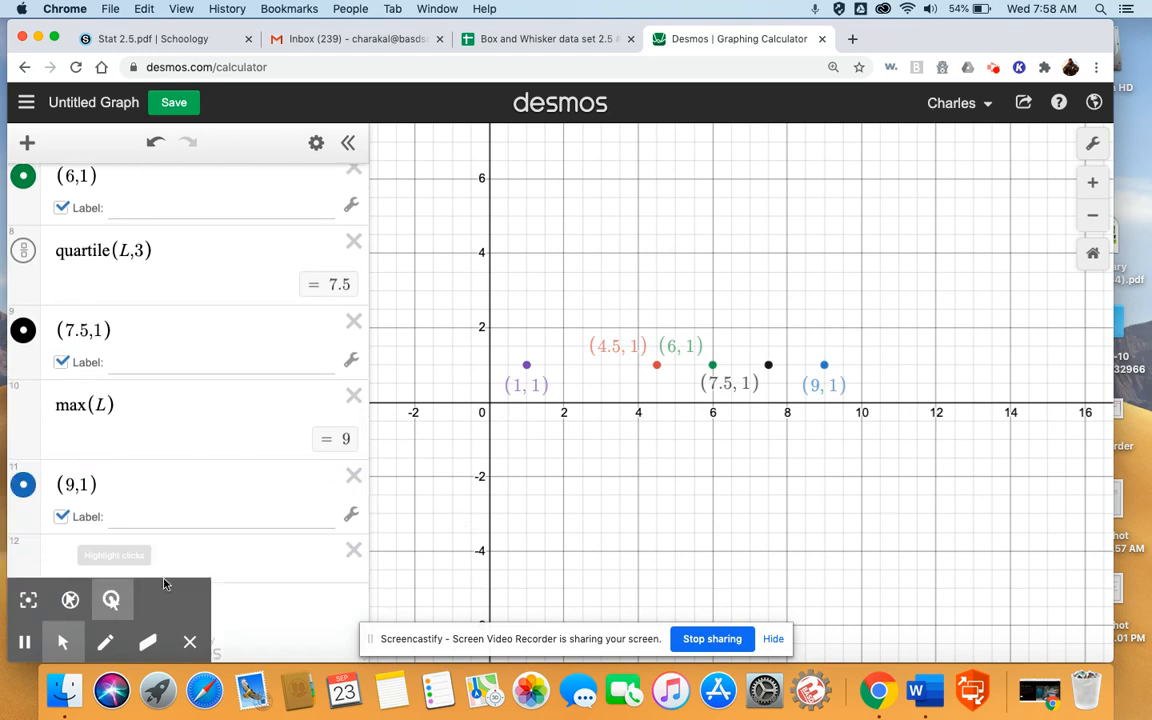
{"action": "left_click", "coordinate": [190, 646]}
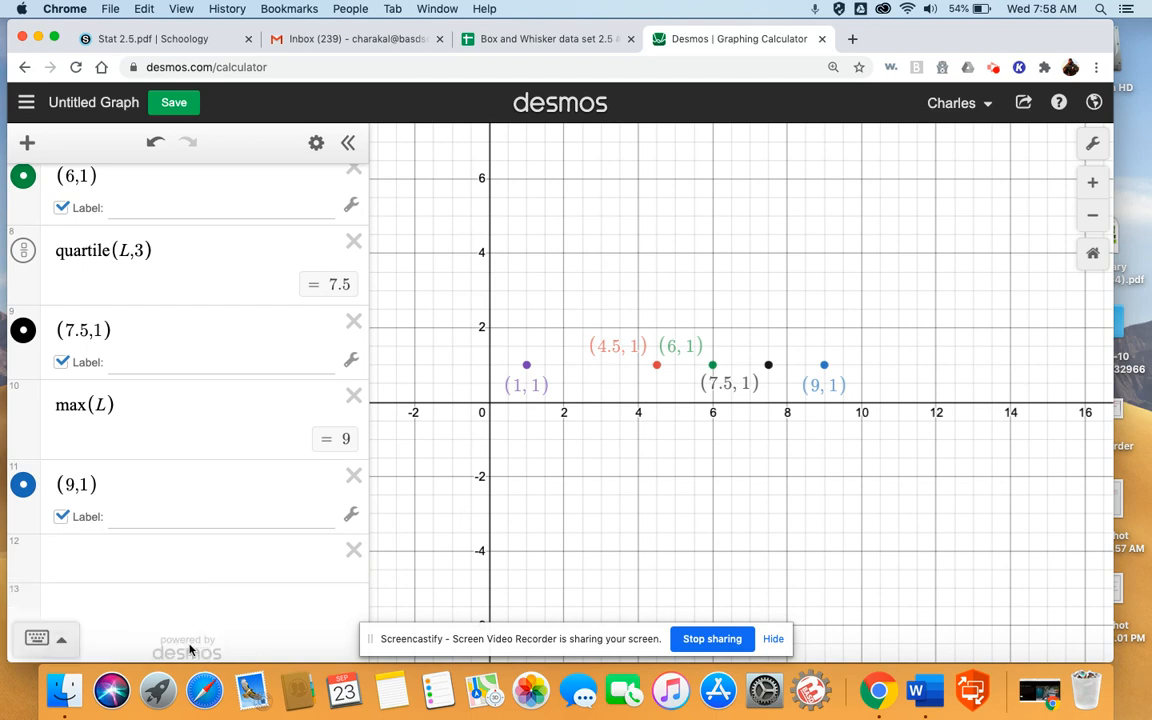
{"action": "left_click", "coordinate": [37, 638]}
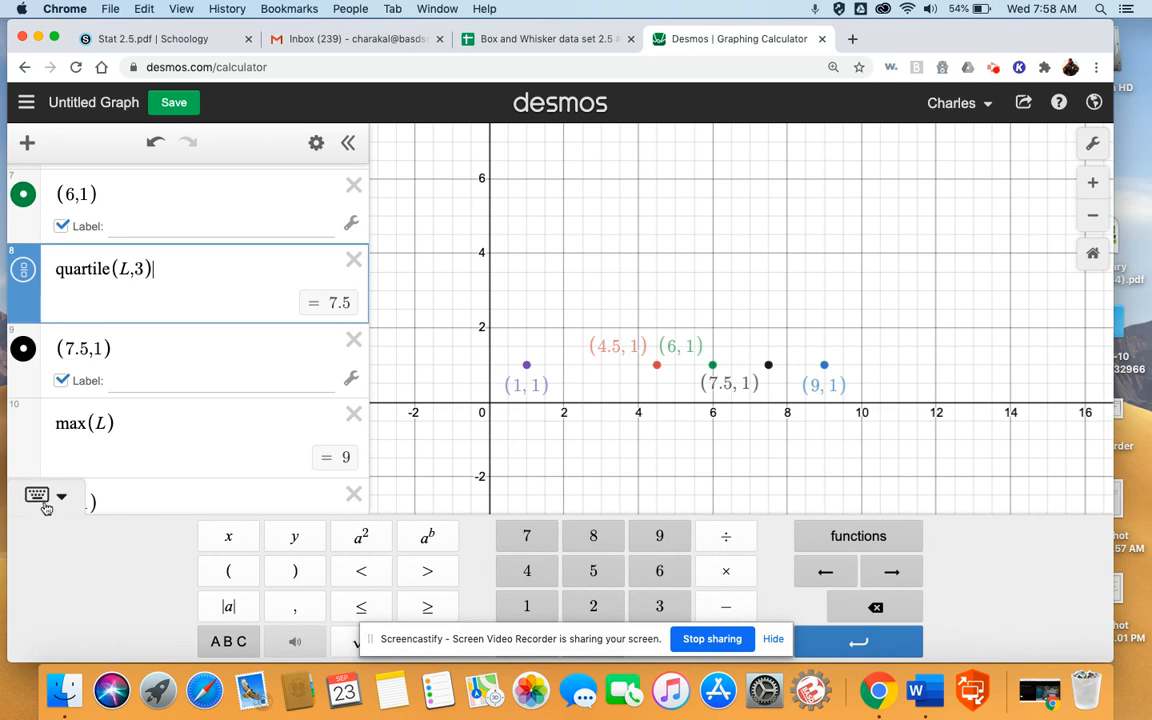
{"action": "left_click", "coordinate": [855, 536]}
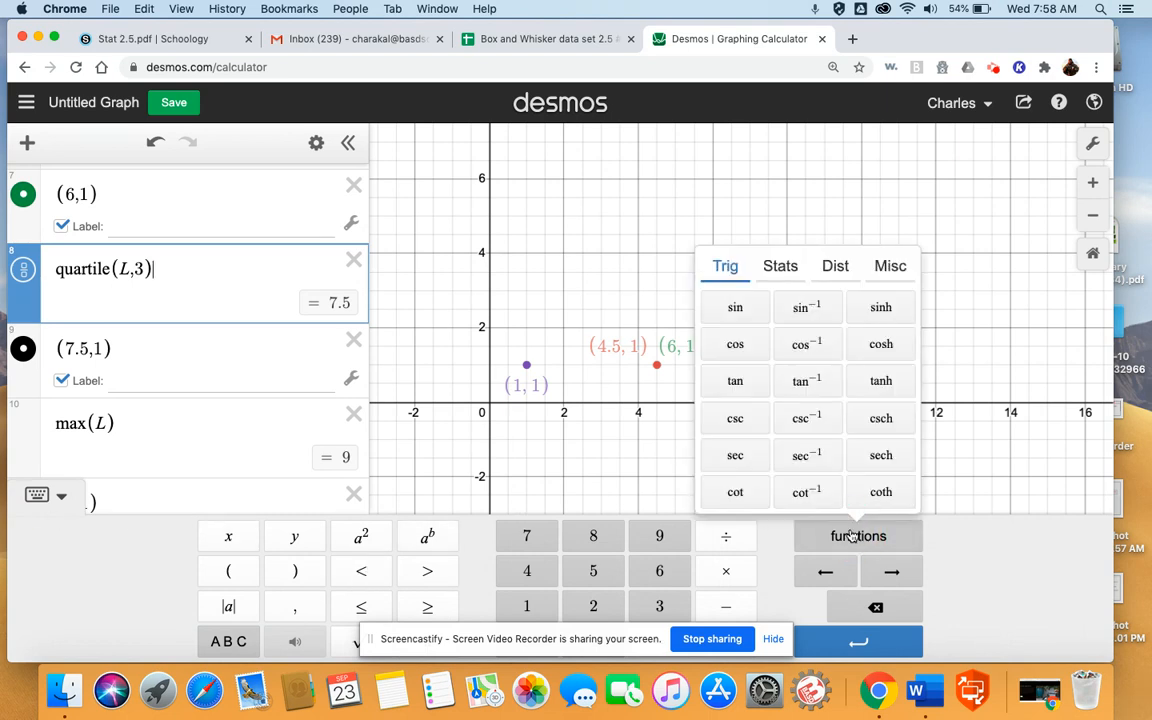
{"action": "left_click", "coordinate": [773, 267]}
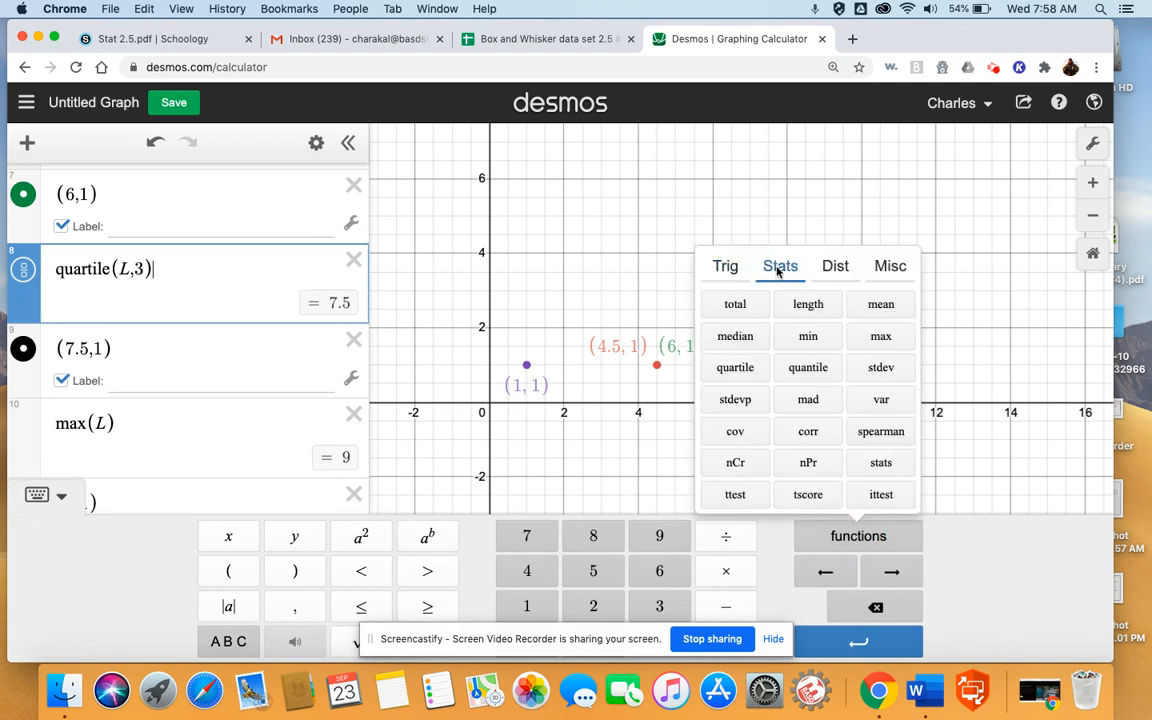
{"action": "left_click", "coordinate": [837, 268]}
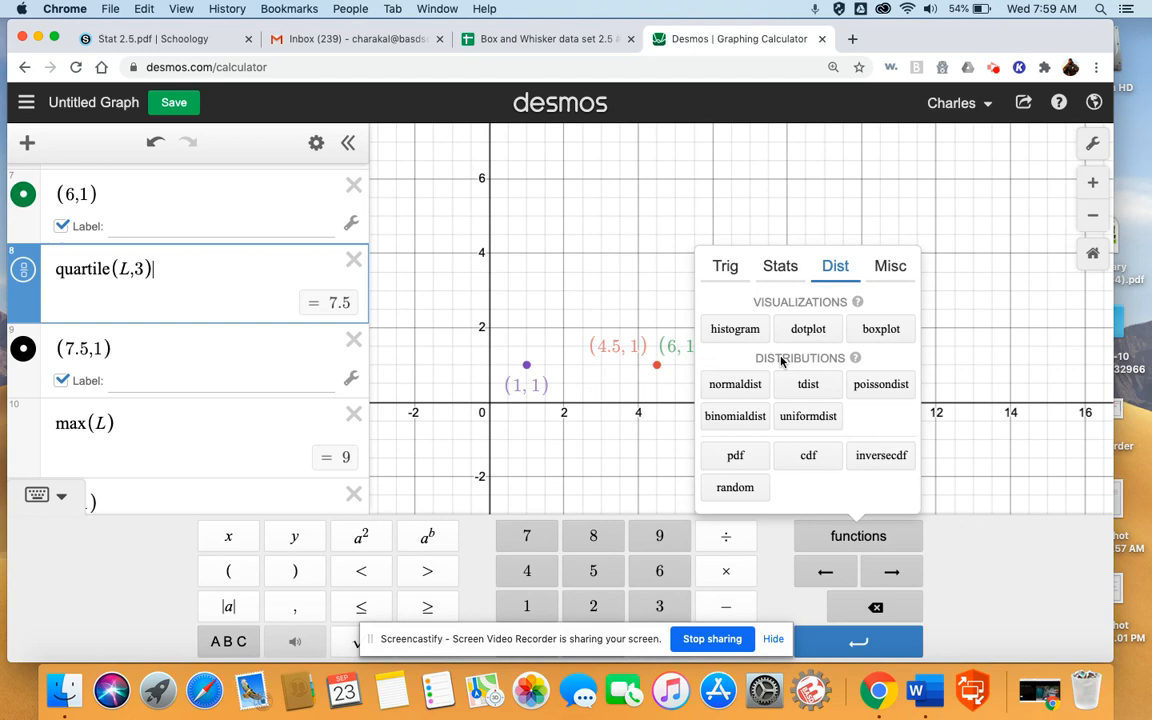
{"action": "left_click", "coordinate": [882, 329]}
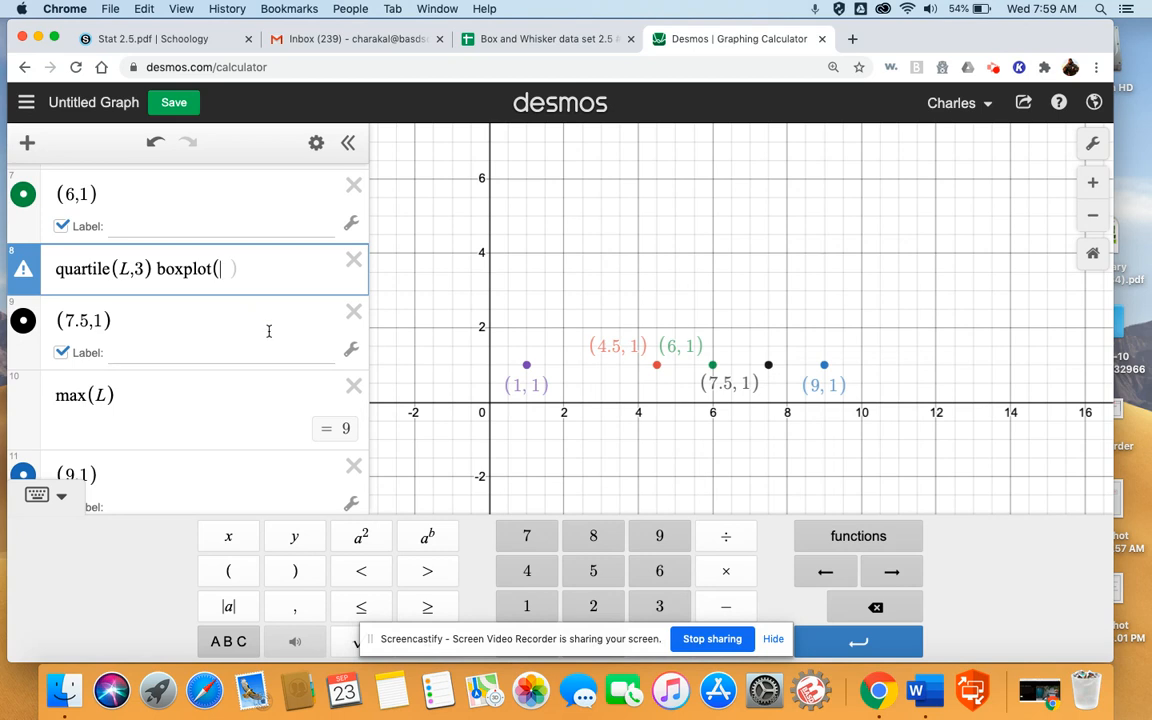
{"action": "key", "text": "BackSpace"}
{"action": "key", "text": "BackSpace"}
{"action": "key", "text": "BackSpace"}
{"action": "key", "text": "BackSpace"}
{"action": "key", "text": "BackSpace"}
{"action": "key", "text": "BackSpace"}
{"action": "key", "text": "BackSpace"}
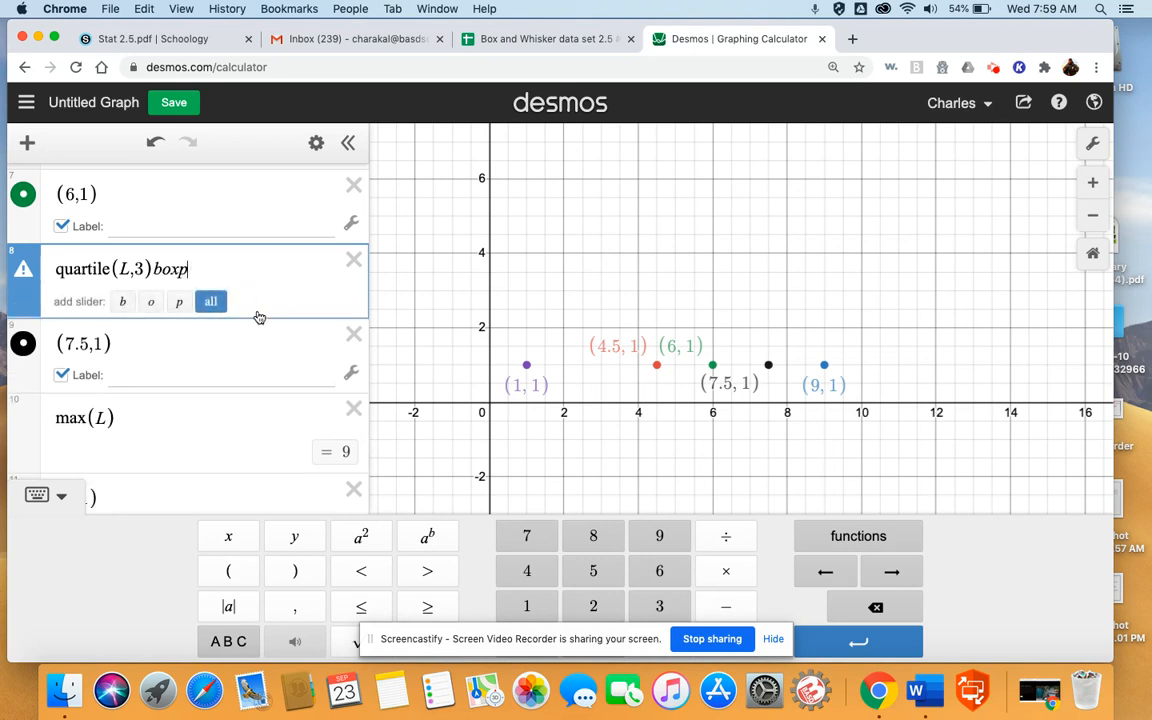
{"action": "key", "text": "BackSpace"}
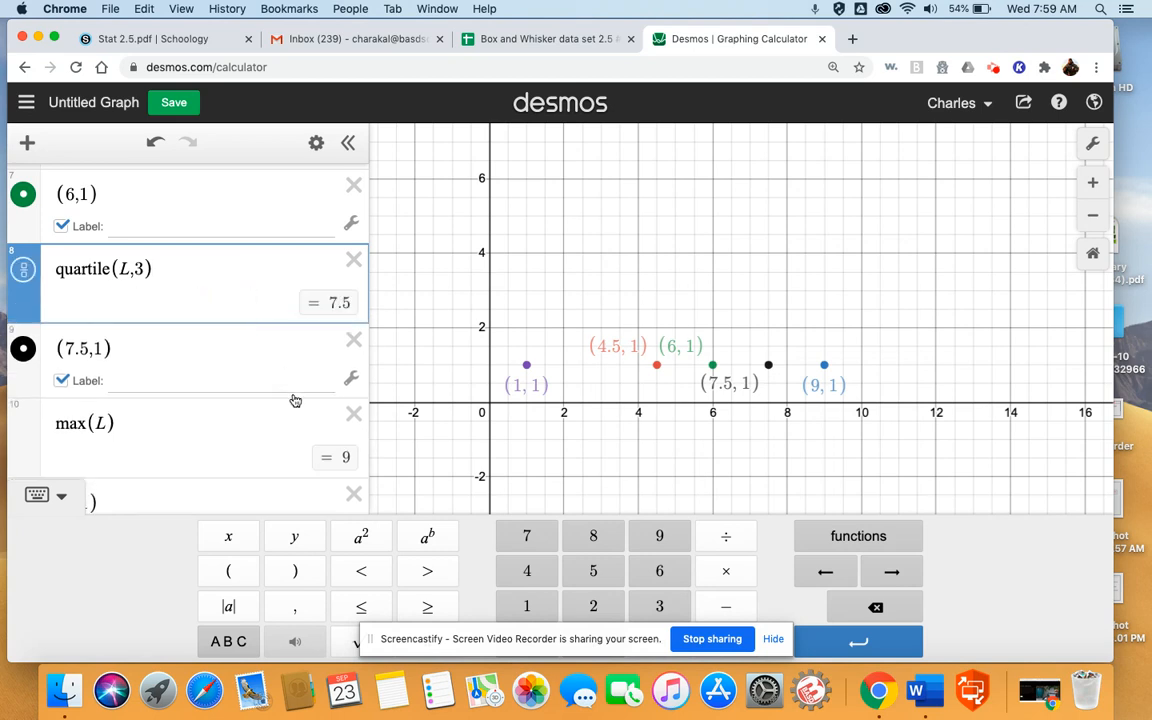
Create a box plot of the data list with boxplot(L) in the empty twelfth expression.
{"action": "scroll", "coordinate": [296, 398], "scroll_direction": "down", "scroll_amount": 4}
{"action": "left_click", "coordinate": [229, 404]}
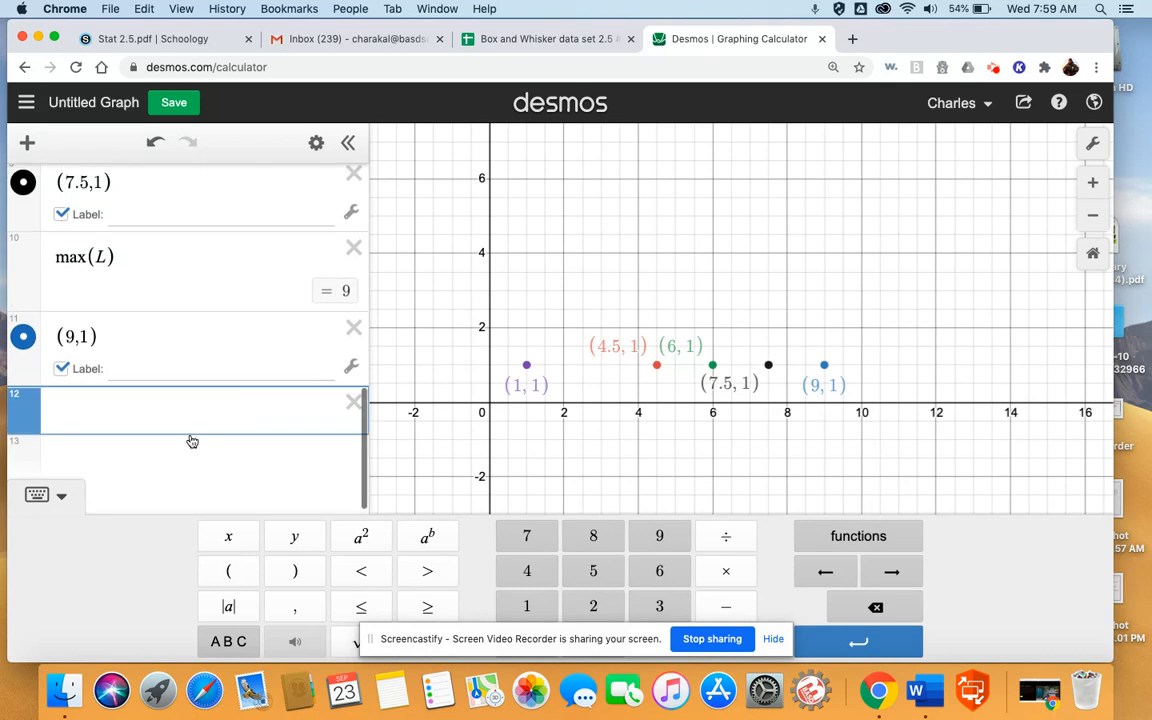
{"action": "left_click", "coordinate": [872, 537]}
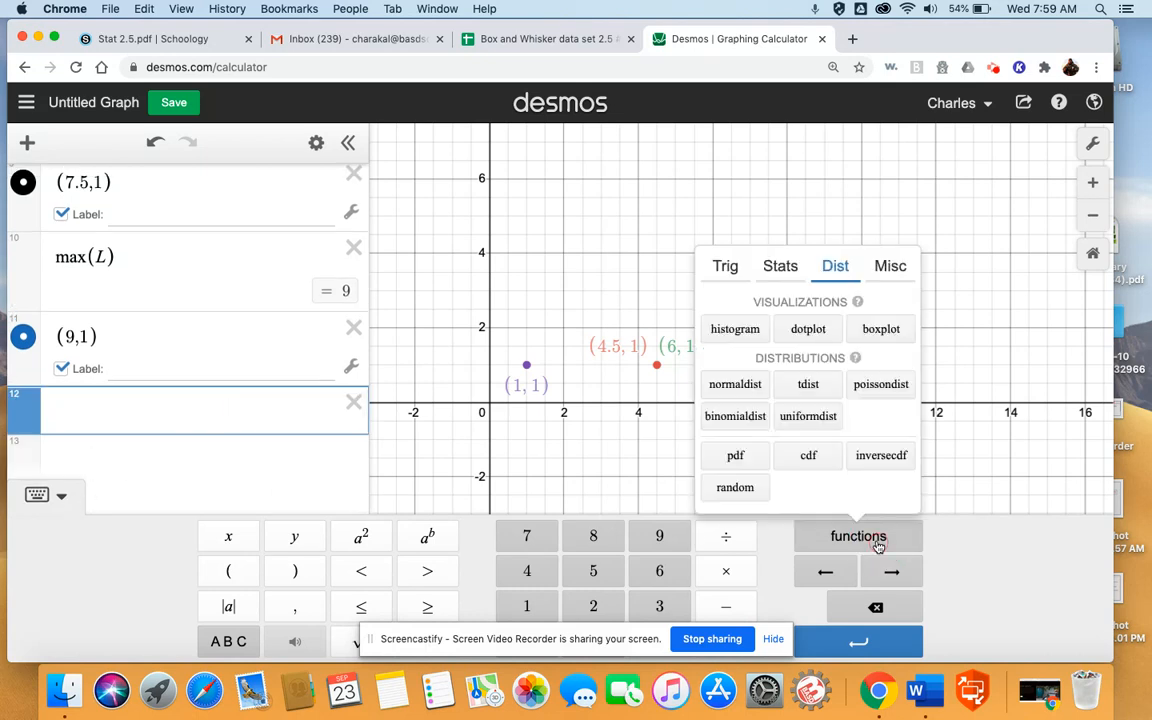
{"action": "left_click", "coordinate": [885, 329]}
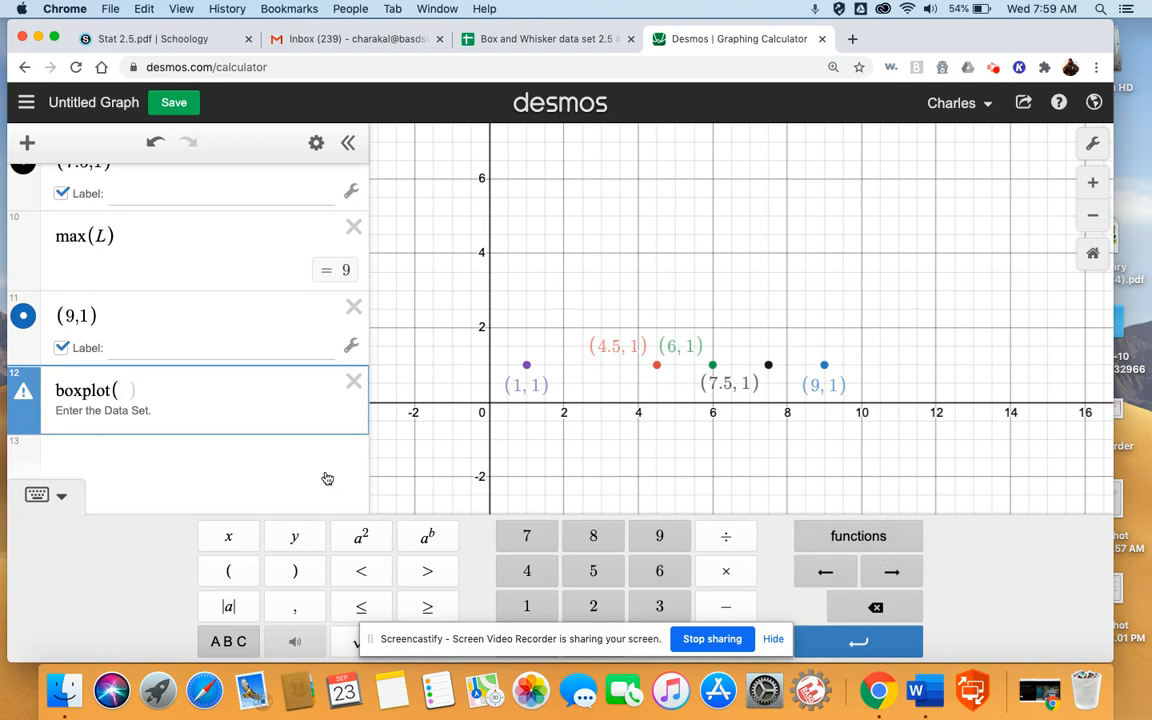
{"action": "type", "text": "L"}
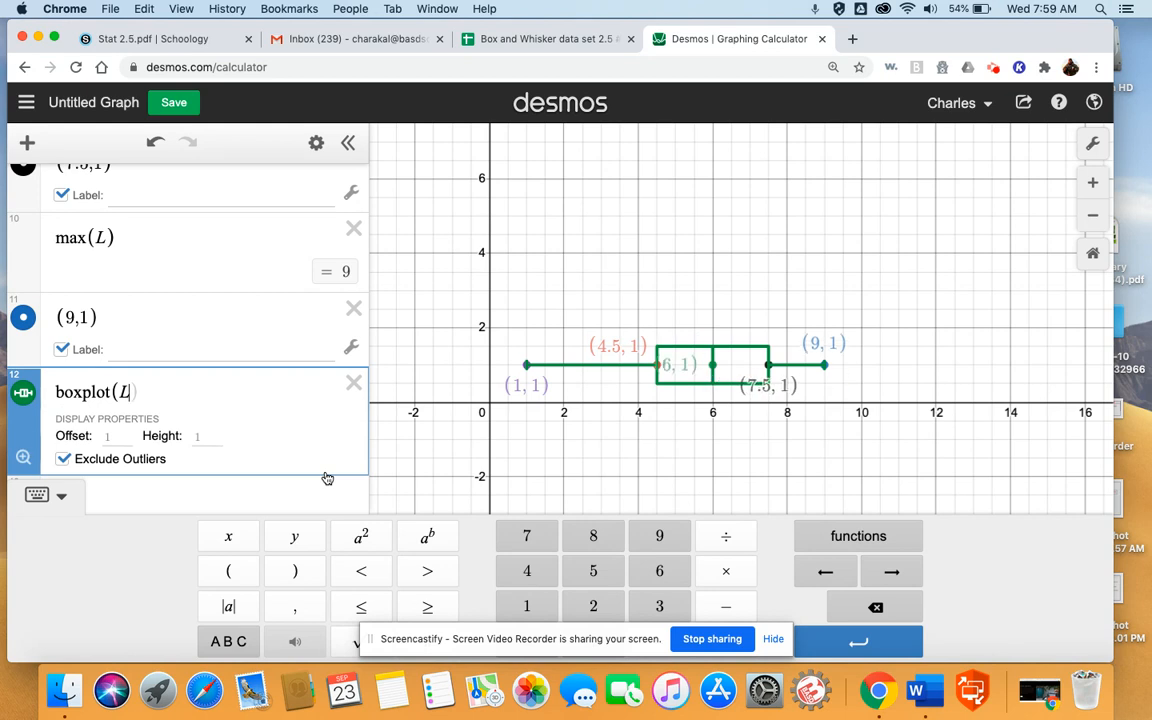
Try black, red and blue for the box plot, settle on black, and select the empty expression below it.
{"action": "left_click", "coordinate": [24, 393]}
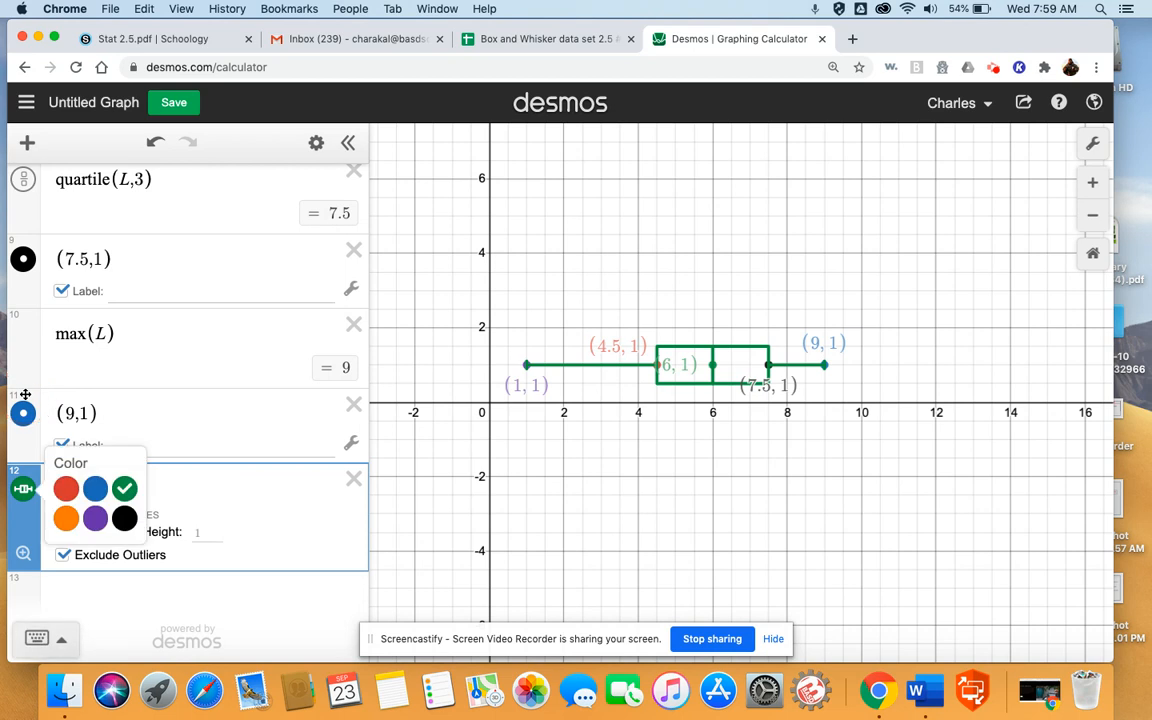
{"action": "left_click", "coordinate": [124, 518]}
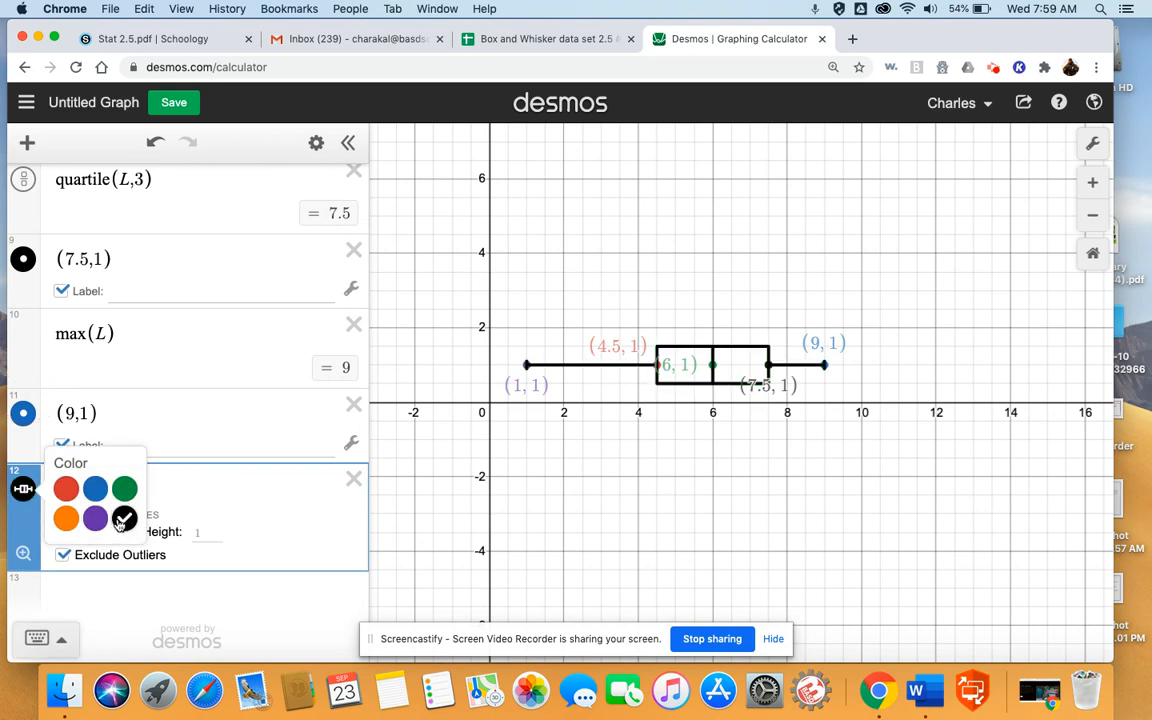
{"action": "left_click", "coordinate": [66, 488]}
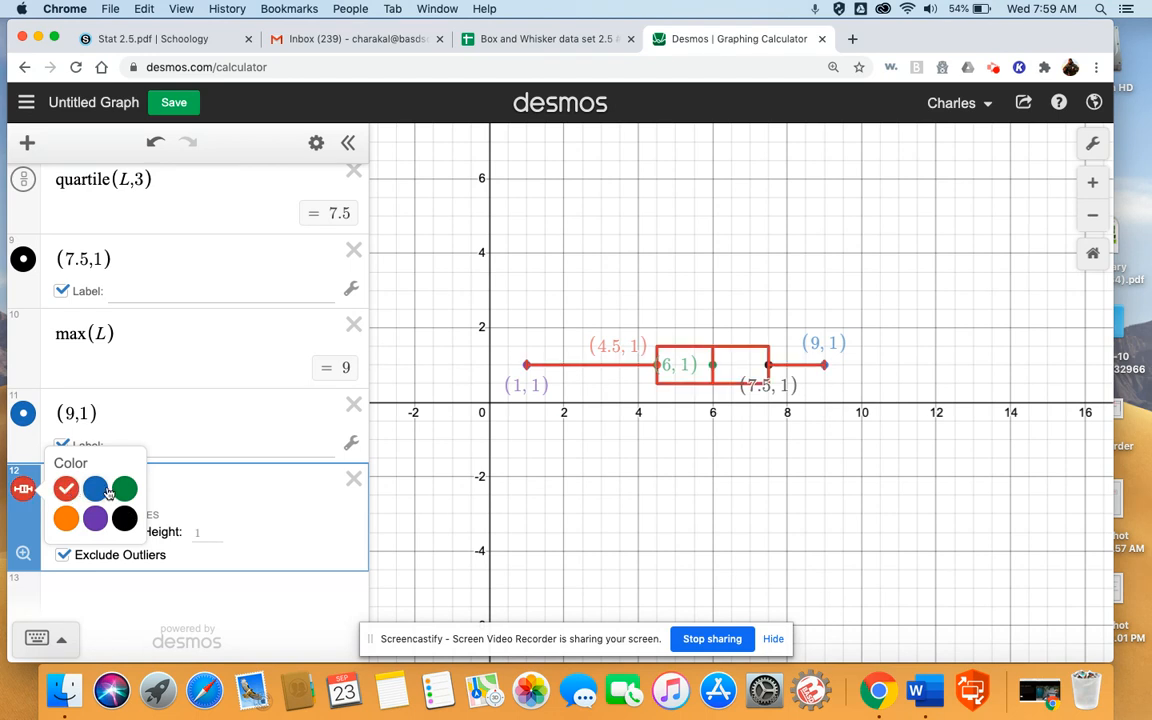
{"action": "left_click", "coordinate": [100, 490]}
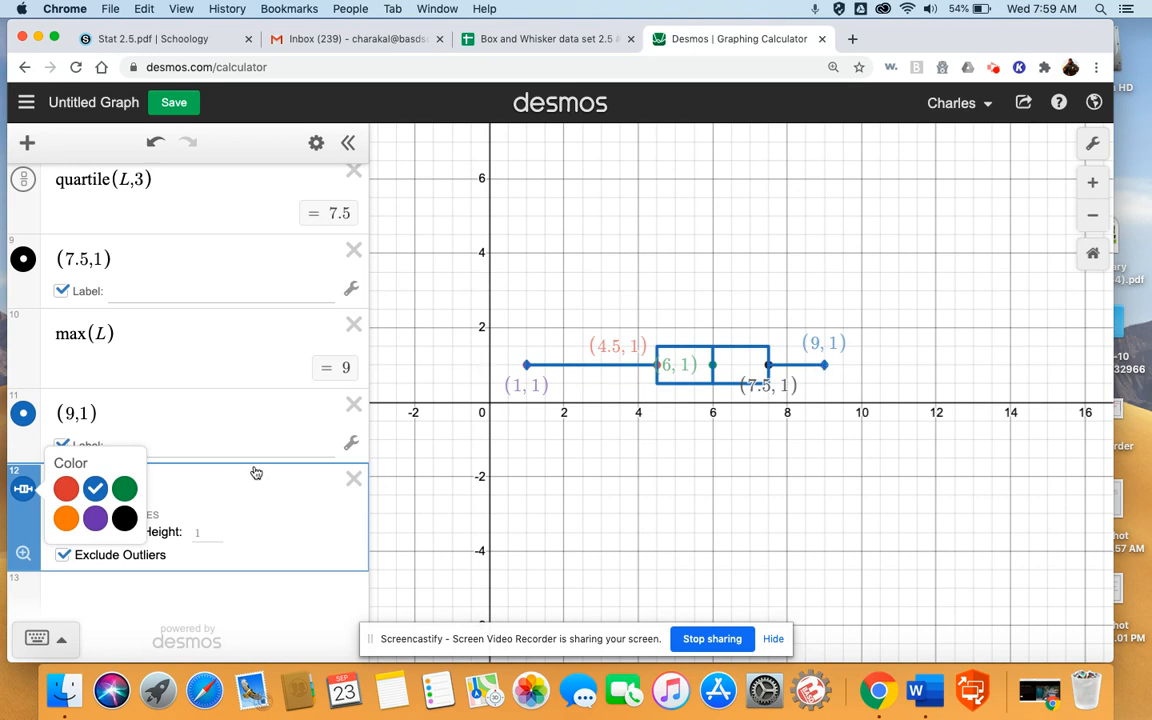
{"action": "left_click", "coordinate": [123, 519]}
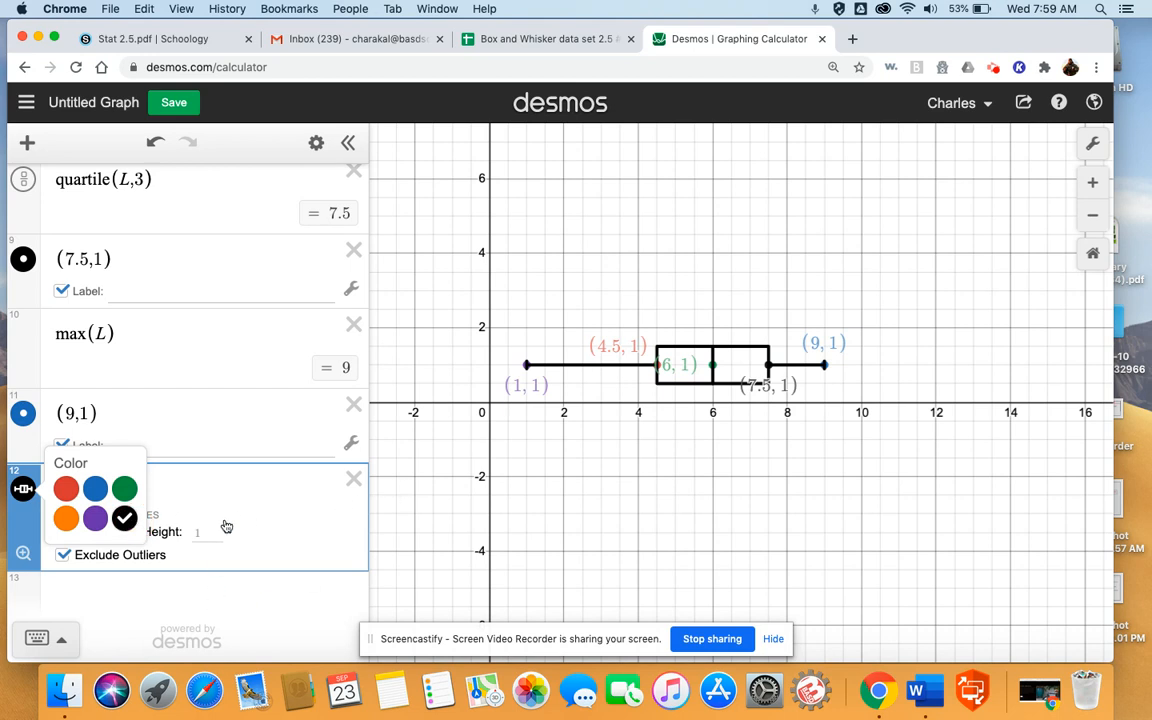
{"action": "left_click", "coordinate": [226, 588]}
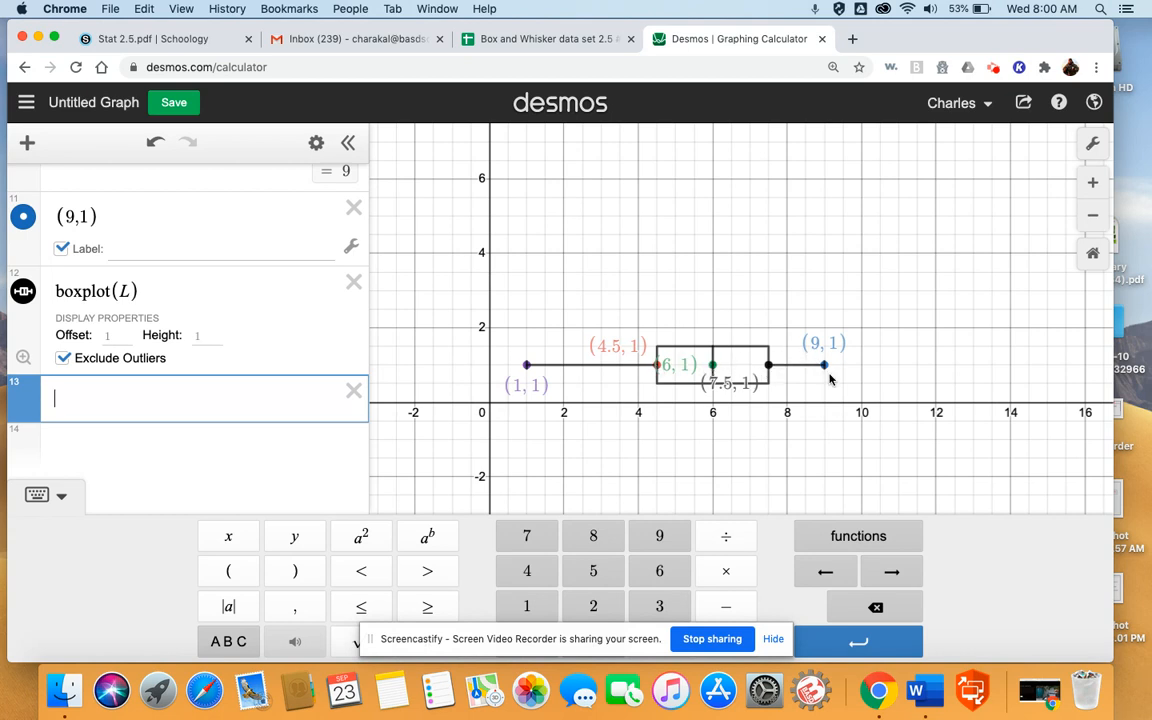
Review the expressions from the data list to the box plot against the graphed five-number summary.
{"action": "scroll", "coordinate": [200, 422], "scroll_direction": "up", "scroll_amount": 15}
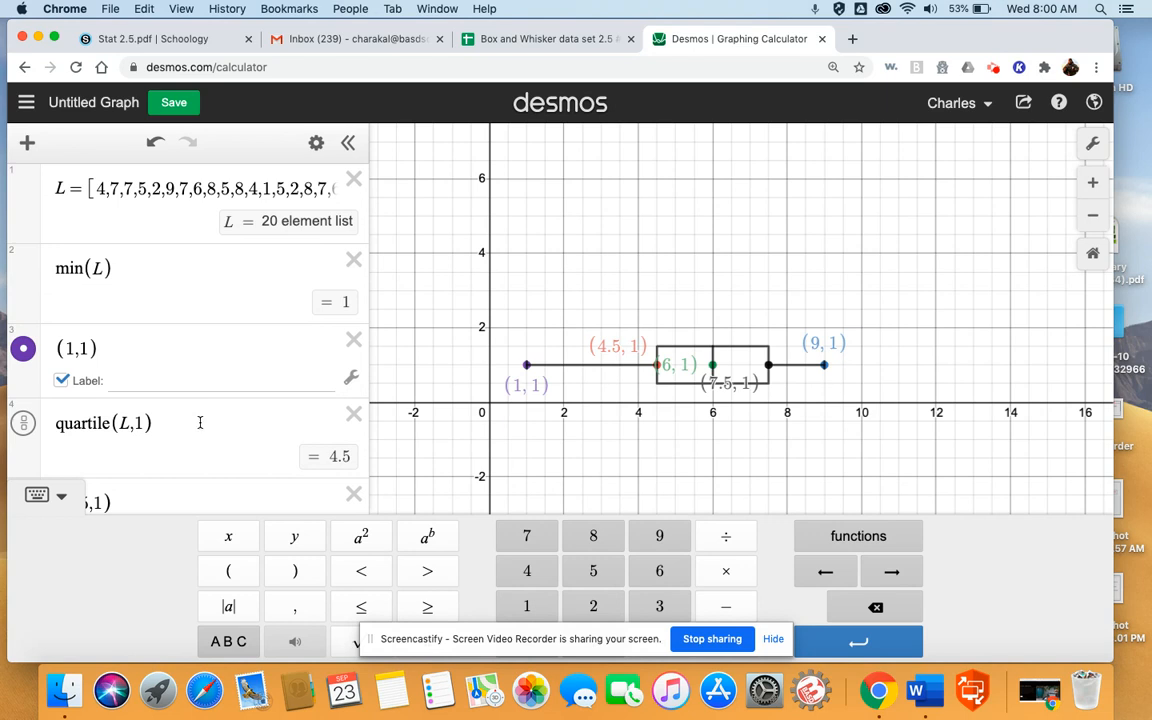
{"action": "scroll", "coordinate": [200, 427], "scroll_direction": "down", "scroll_amount": 10}
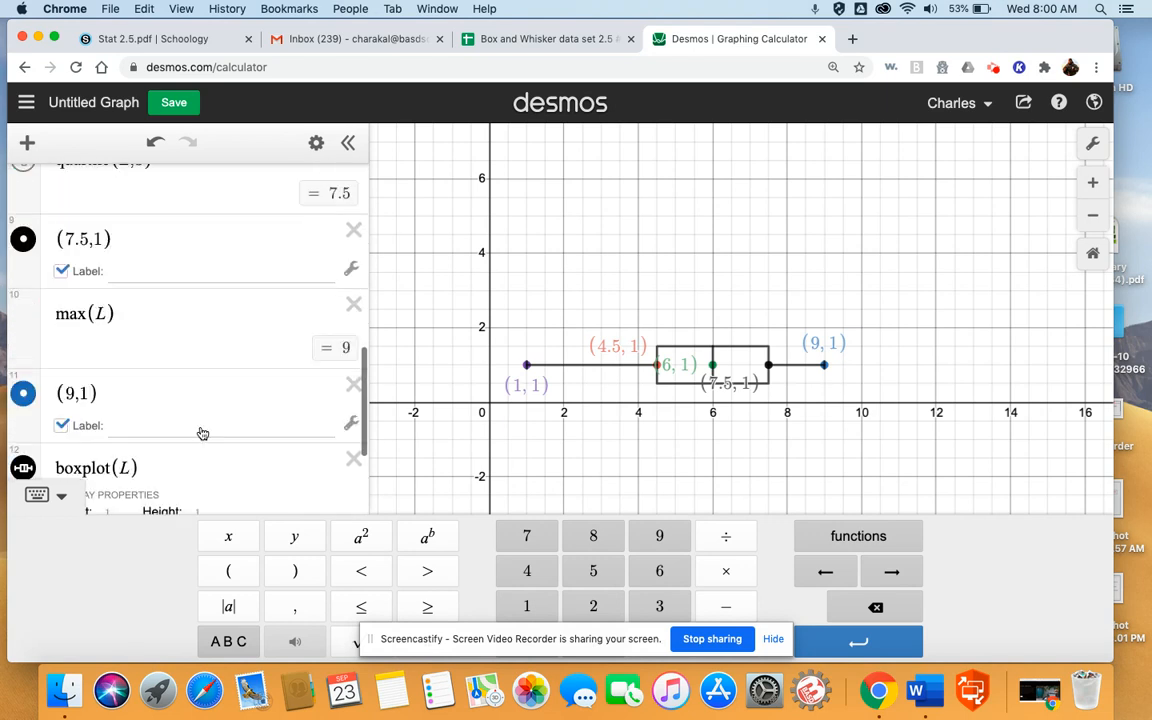
{"action": "scroll", "coordinate": [201, 427], "scroll_direction": "down", "scroll_amount": 3}
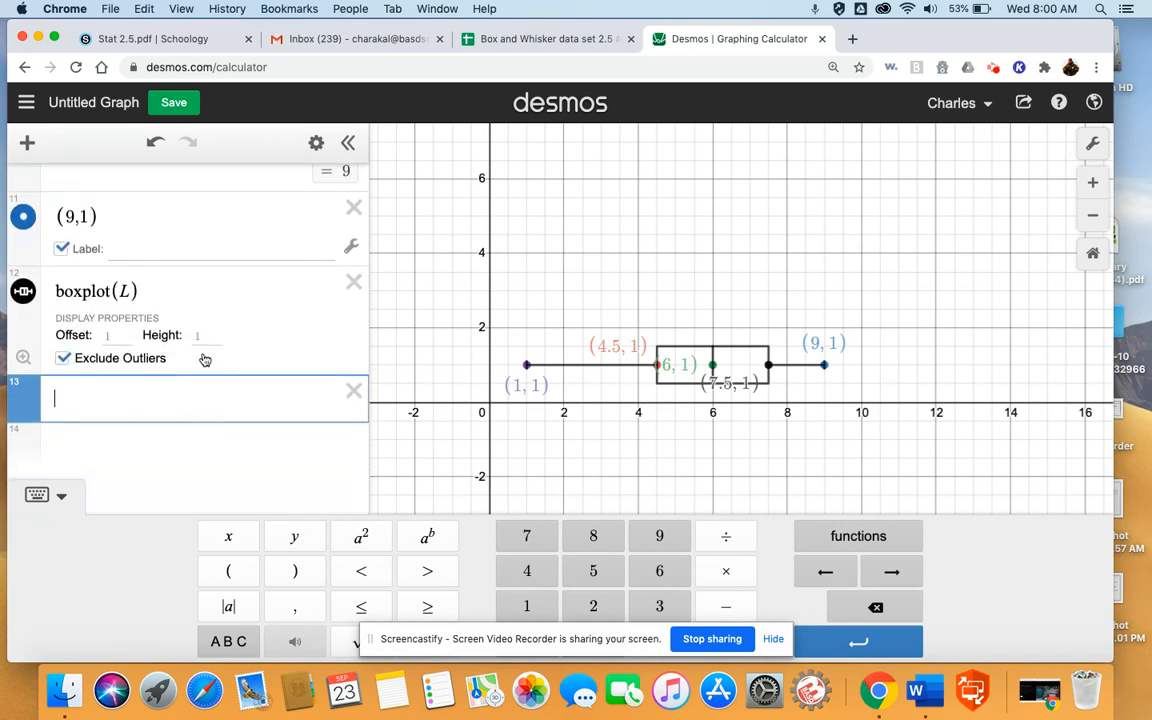
{"action": "scroll", "coordinate": [206, 320], "scroll_direction": "up", "scroll_amount": 2}
{"action": "scroll", "coordinate": [208, 310], "scroll_direction": "up", "scroll_amount": 7}
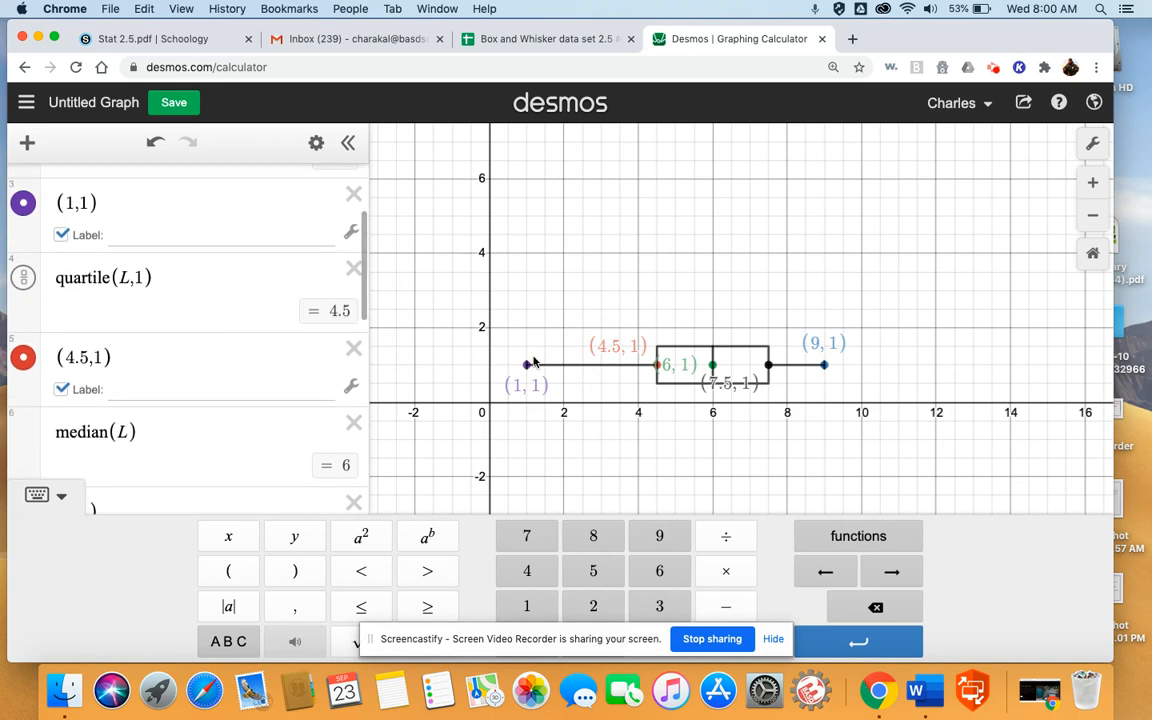